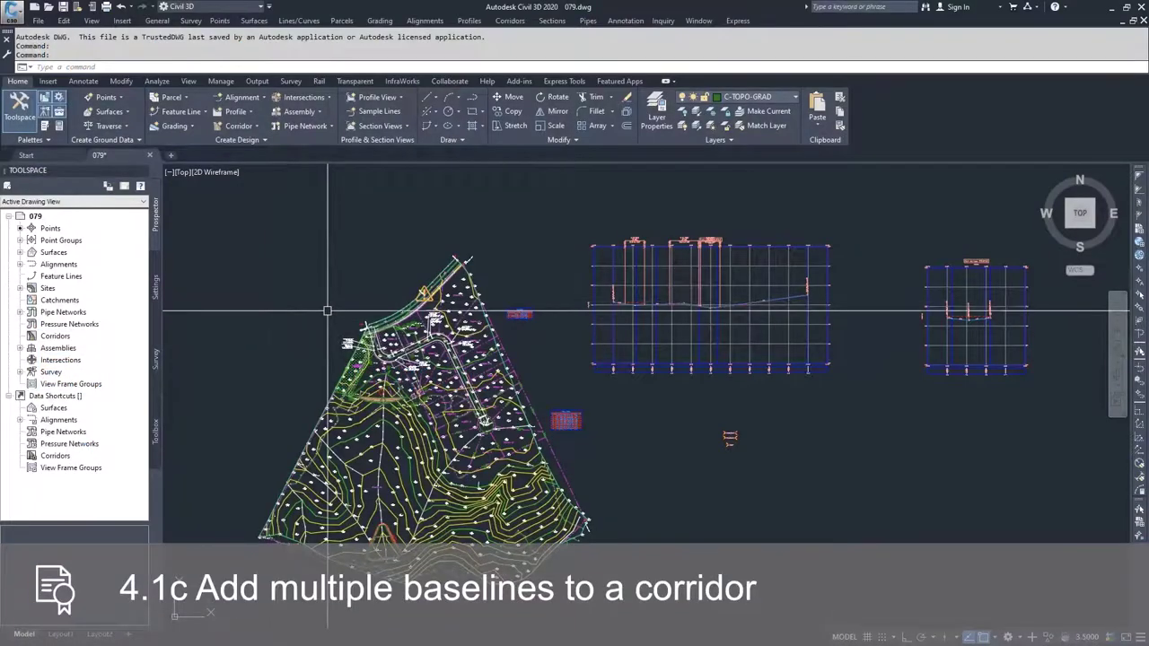
- Zoom the site plan in on the Dev-Align road curve and nearby parcels
{"action": "scroll", "coordinate": [415, 341], "scroll_direction": "up", "scroll_amount": 5}
{"action": "scroll", "coordinate": [412, 342], "scroll_direction": "up", "scroll_amount": 3}
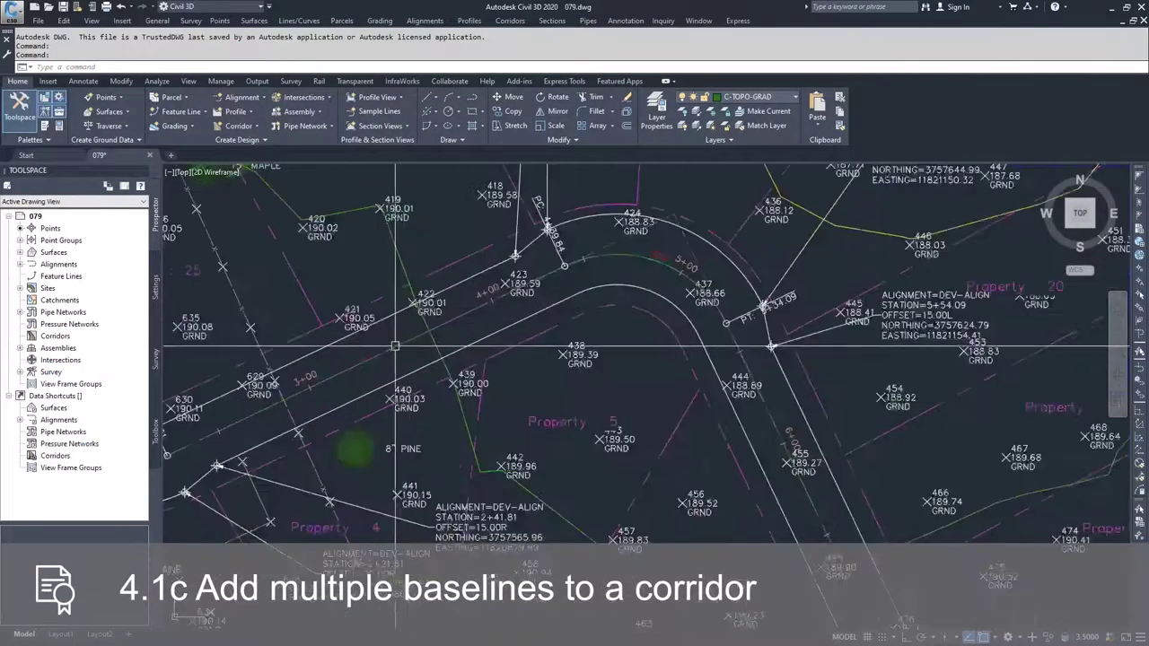
{"action": "scroll", "coordinate": [513, 333], "scroll_direction": "up", "scroll_amount": 2}
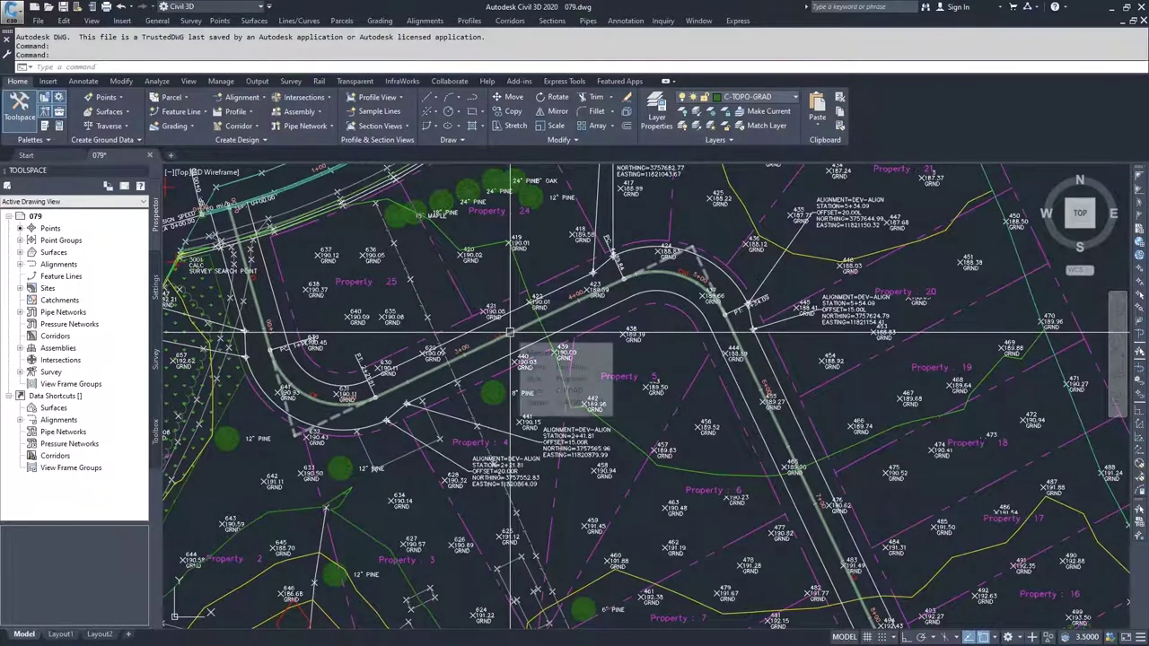
- Offset Dev-Align 15' each side, with offset profiles from Dev-Prof at -2.00%
{"action": "left_click", "coordinate": [510, 332]}
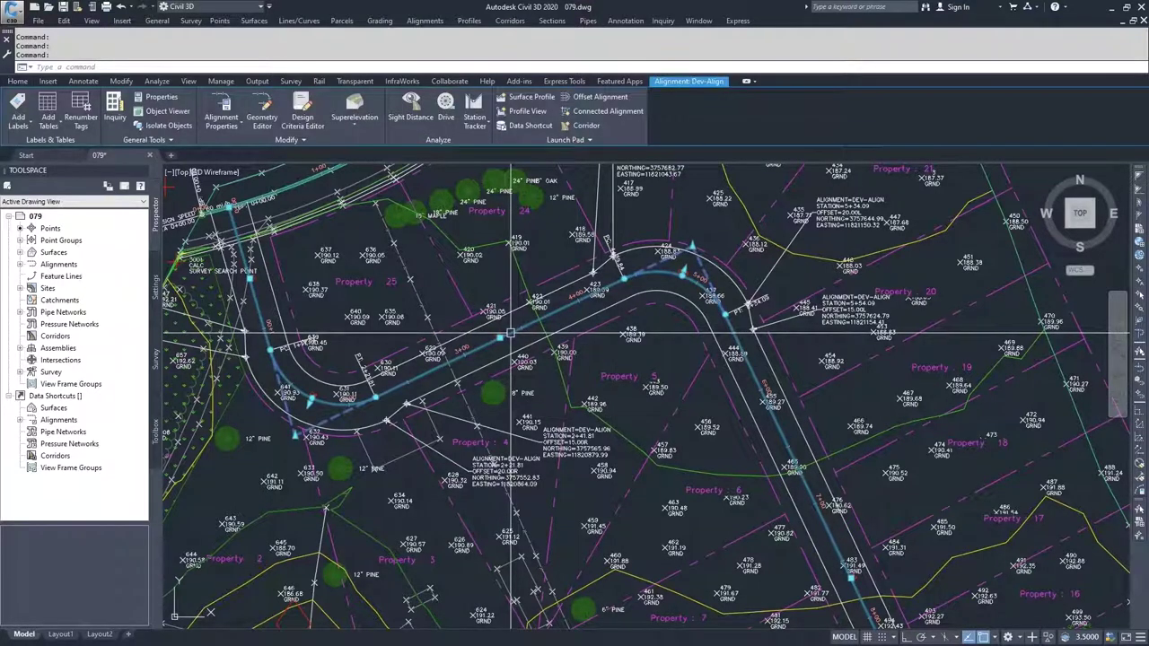
{"action": "left_click", "coordinate": [586, 99]}
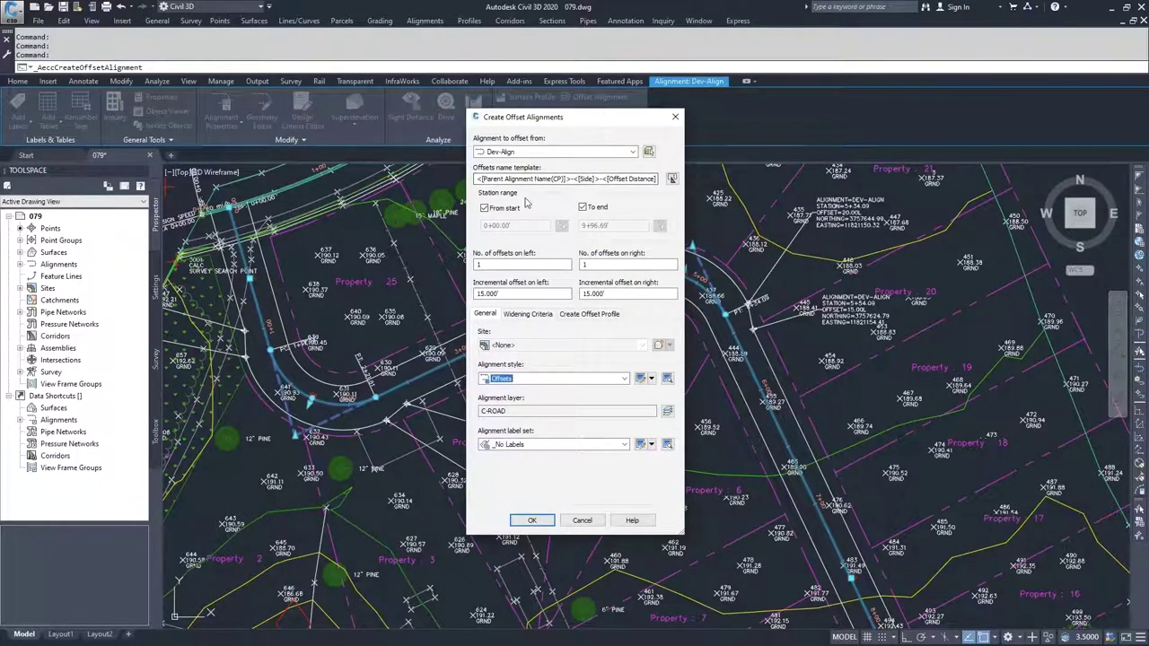
{"action": "left_click", "coordinate": [597, 314]}
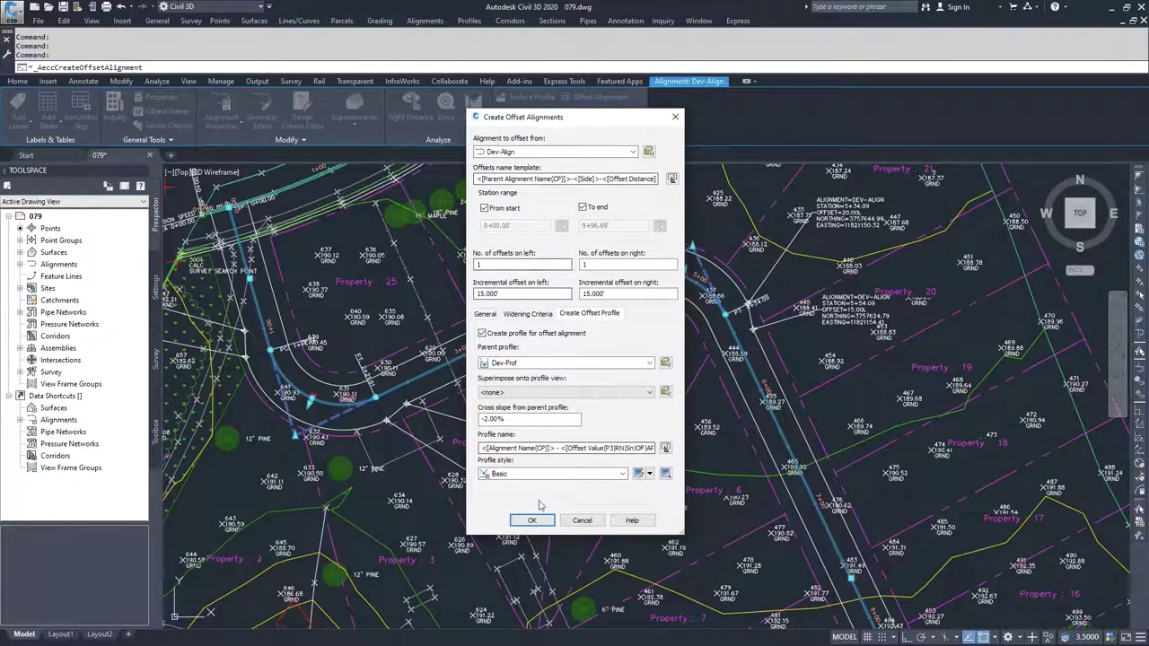
{"action": "left_click", "coordinate": [592, 527]}
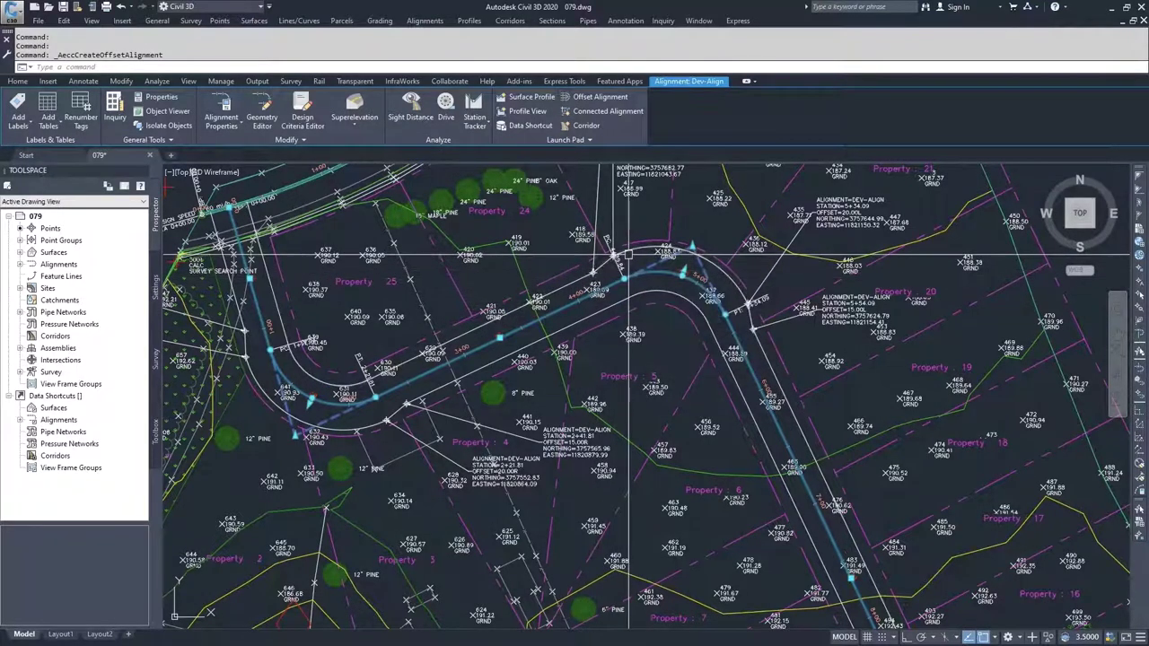
{"action": "scroll", "coordinate": [629, 256], "scroll_direction": "up", "scroll_amount": 2}
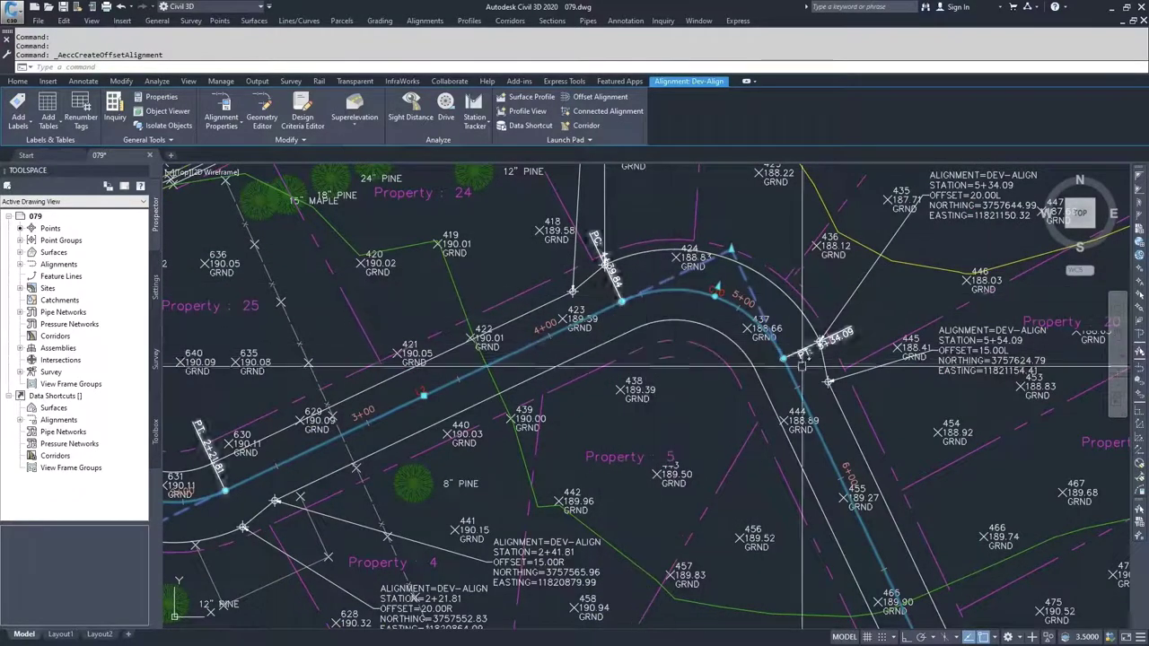
{"action": "key", "text": "Escape"}
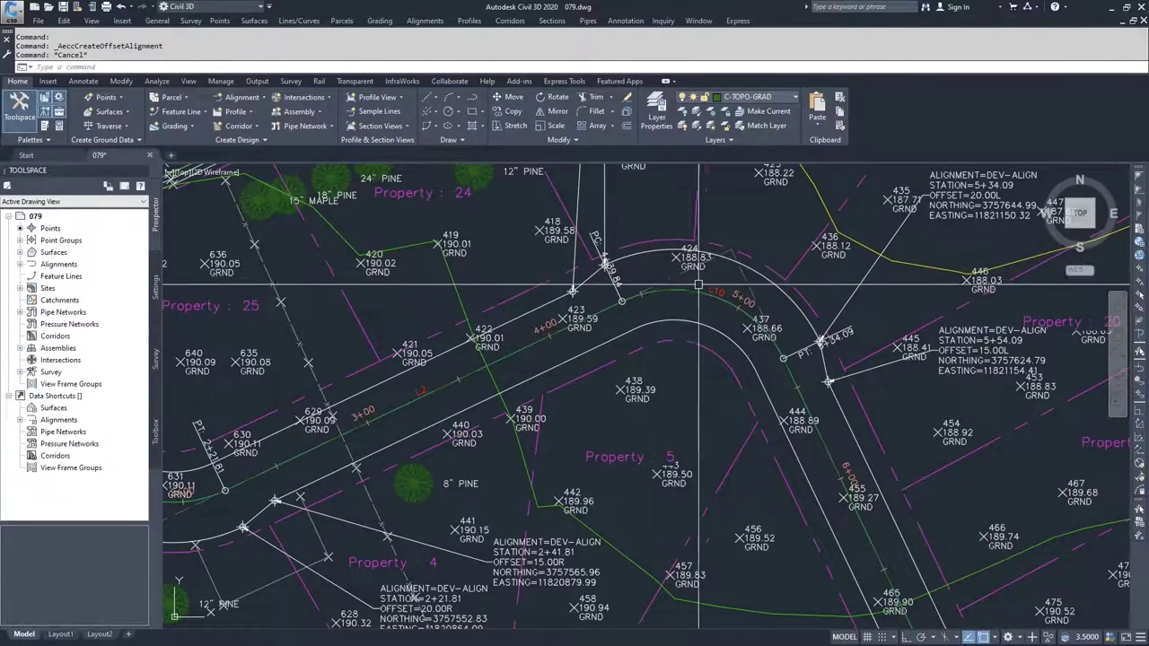
{"action": "middle_click_drag", "start_coordinate": [698, 285], "coordinate": [618, 405]}
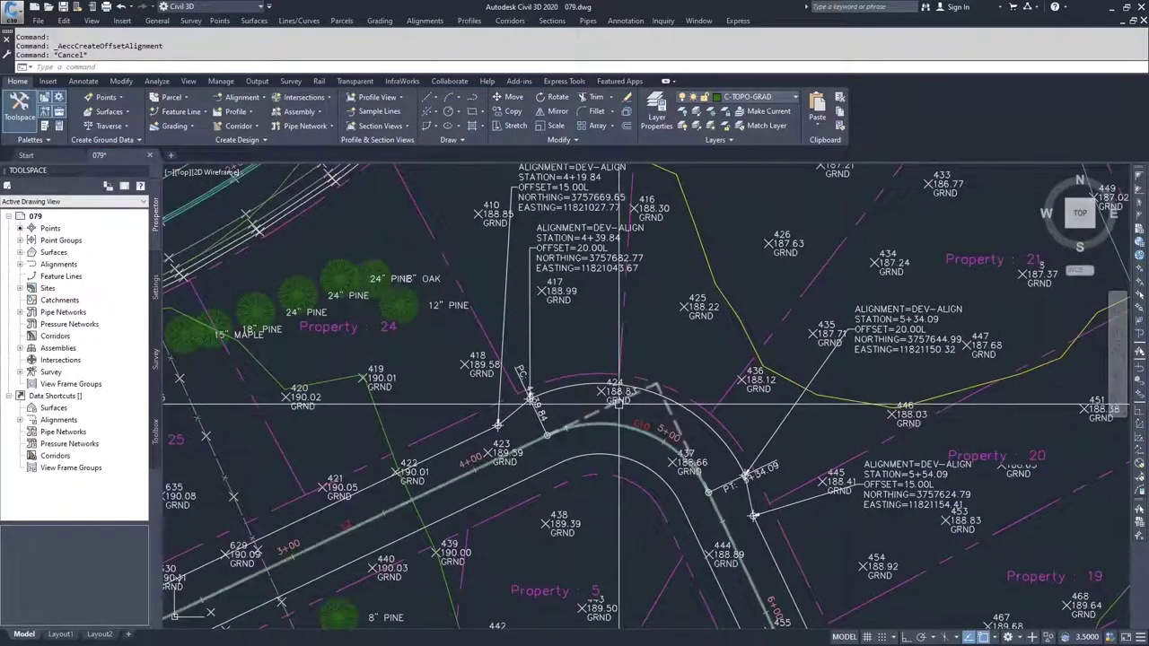
{"action": "middle_click_drag", "start_coordinate": [688, 349], "coordinate": [692, 328]}
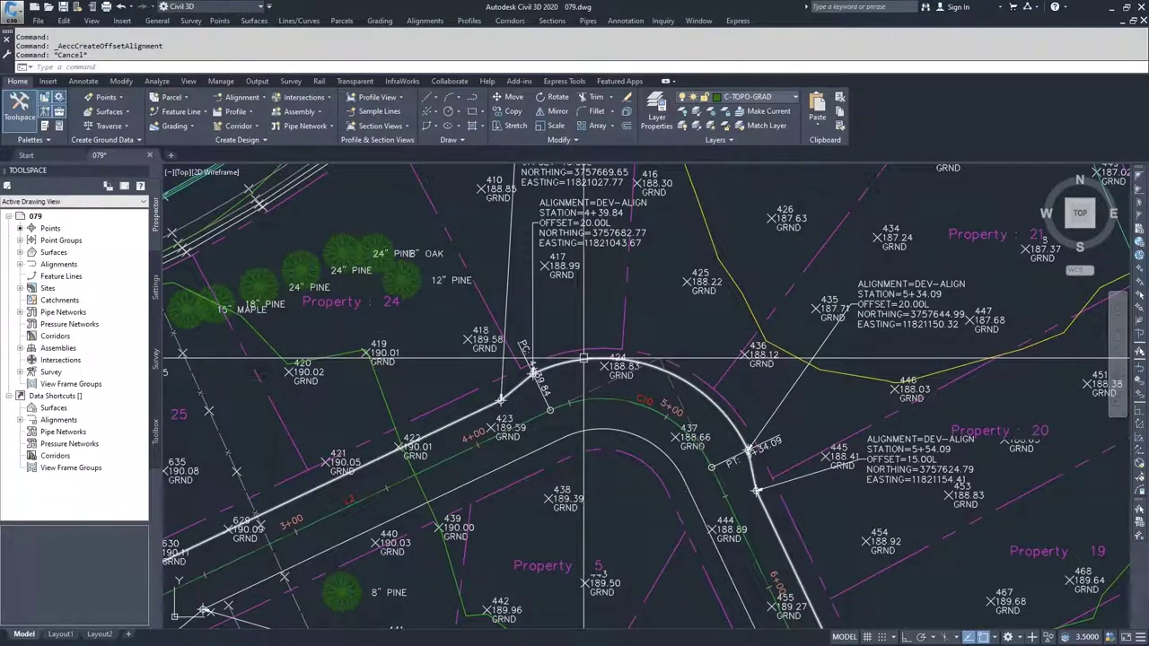
{"action": "scroll", "coordinate": [583, 358], "scroll_direction": "down", "scroll_amount": 2}
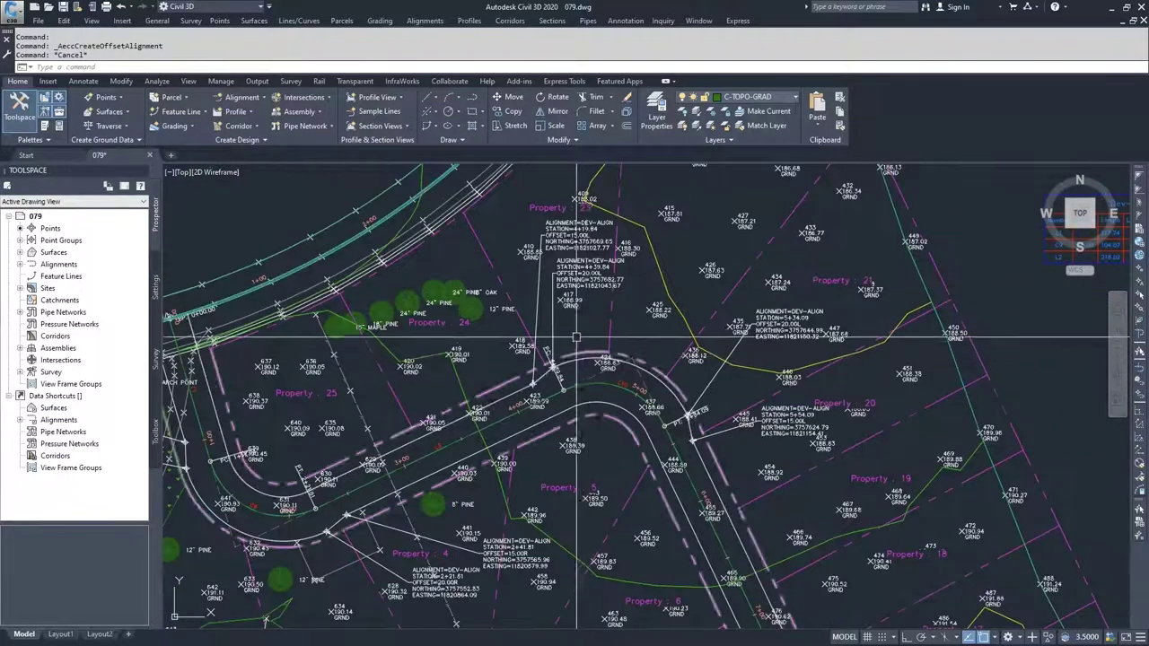
{"action": "scroll", "coordinate": [565, 447], "scroll_direction": "down", "scroll_amount": 4}
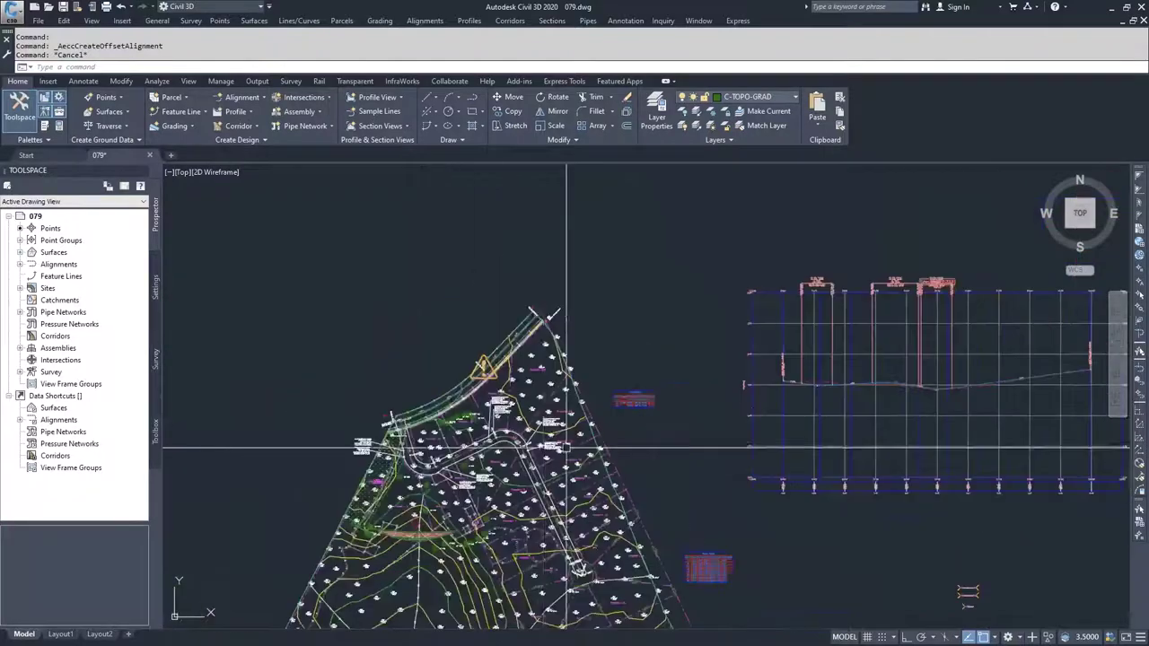
{"action": "scroll", "coordinate": [566, 446], "scroll_direction": "down", "scroll_amount": 2}
{"action": "middle_click_drag", "start_coordinate": [673, 467], "coordinate": [341, 463]}
{"action": "scroll", "coordinate": [804, 376], "scroll_direction": "up", "scroll_amount": 4}
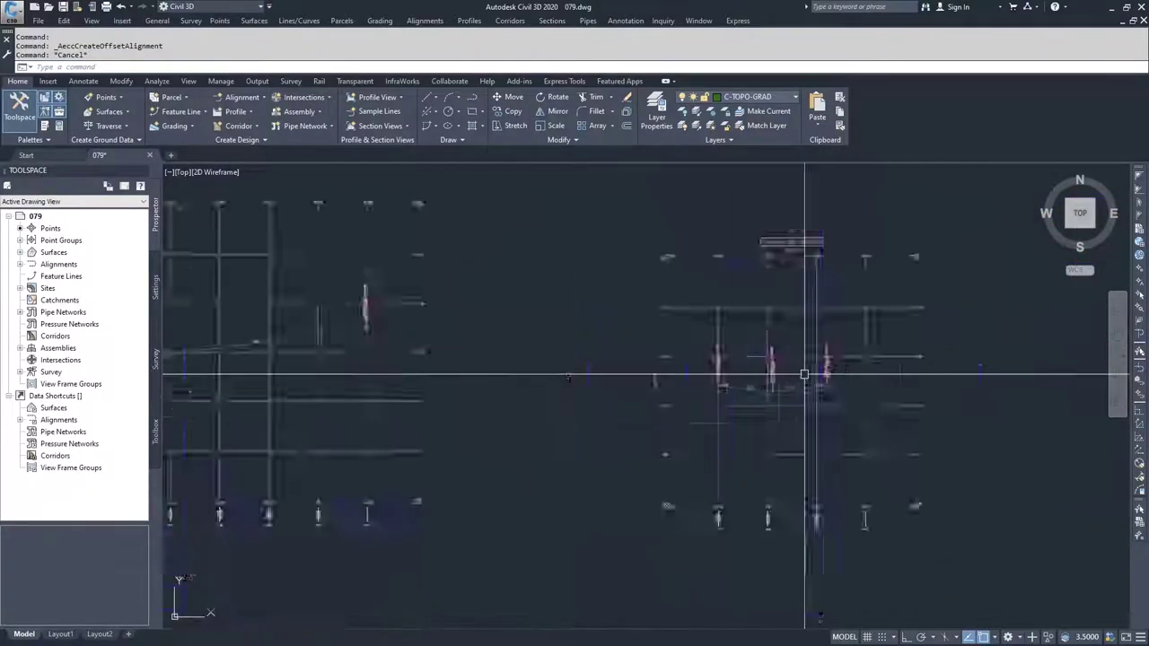
{"action": "scroll", "coordinate": [804, 375], "scroll_direction": "down", "scroll_amount": 6}
{"action": "middle_click_drag", "start_coordinate": [636, 464], "coordinate": [694, 432]}
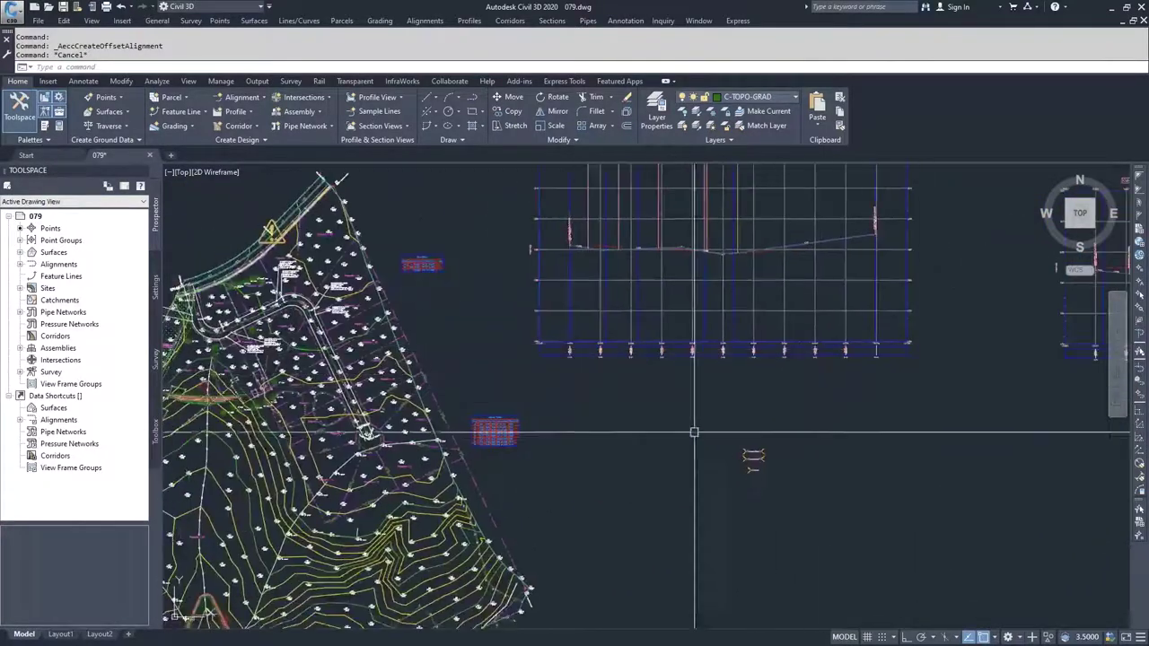
{"action": "scroll", "coordinate": [367, 436], "scroll_direction": "up", "scroll_amount": 5}
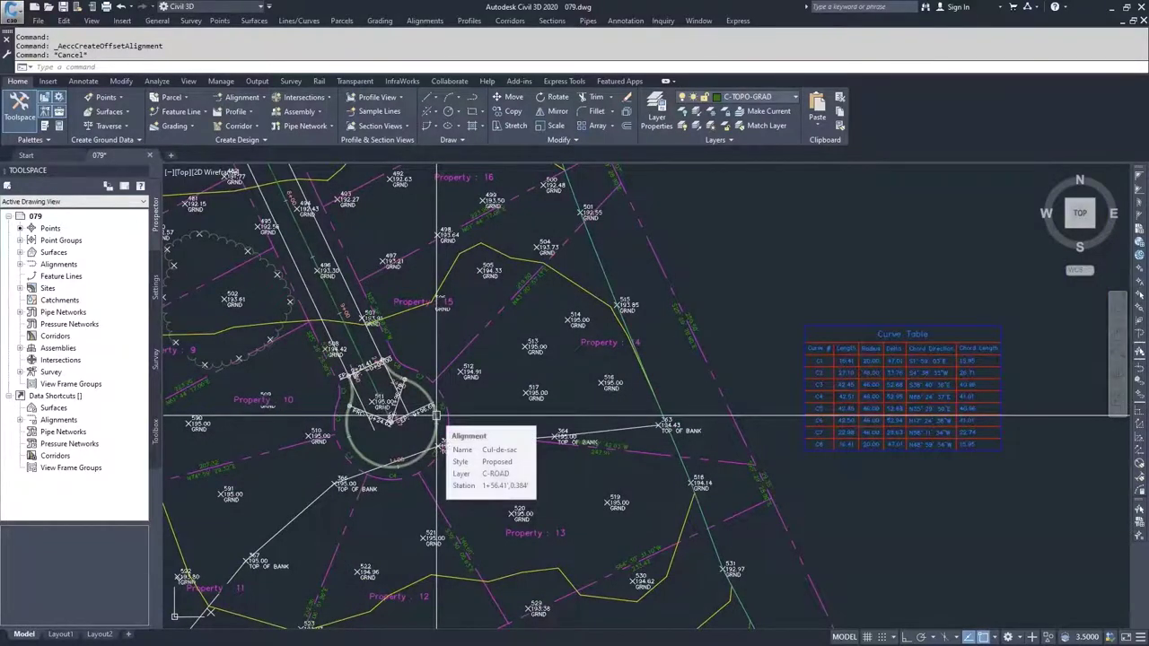
{"action": "scroll", "coordinate": [437, 416], "scroll_direction": "down", "scroll_amount": 5}
{"action": "scroll", "coordinate": [439, 441], "scroll_direction": "up", "scroll_amount": 5}
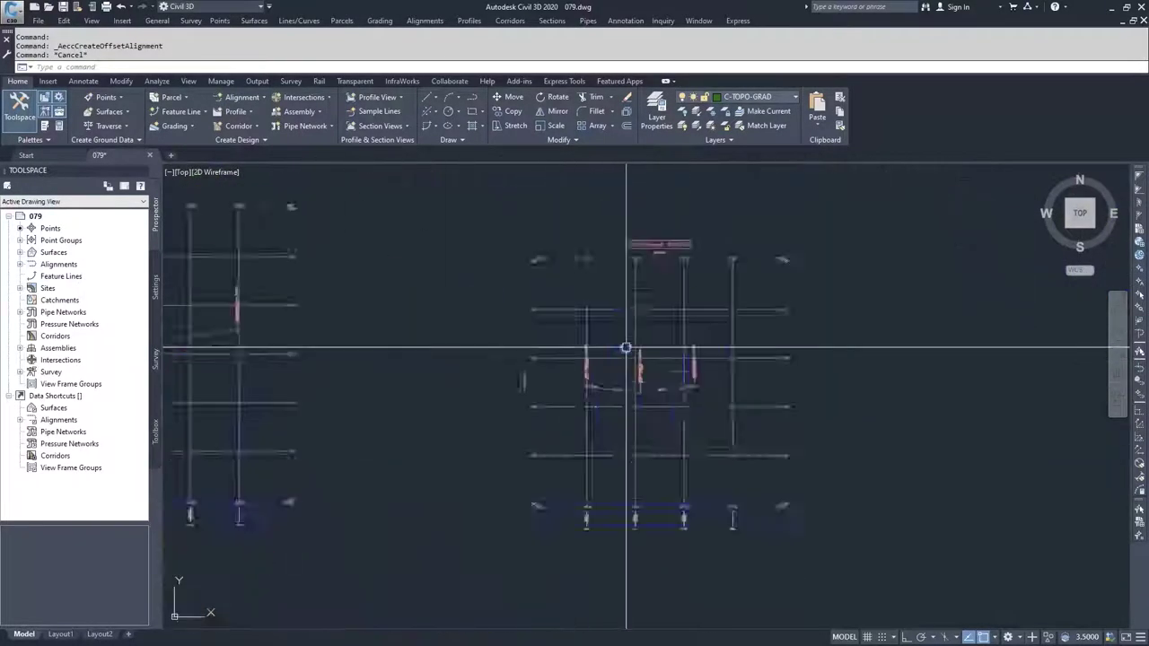
{"action": "scroll", "coordinate": [626, 348], "scroll_direction": "up", "scroll_amount": 6}
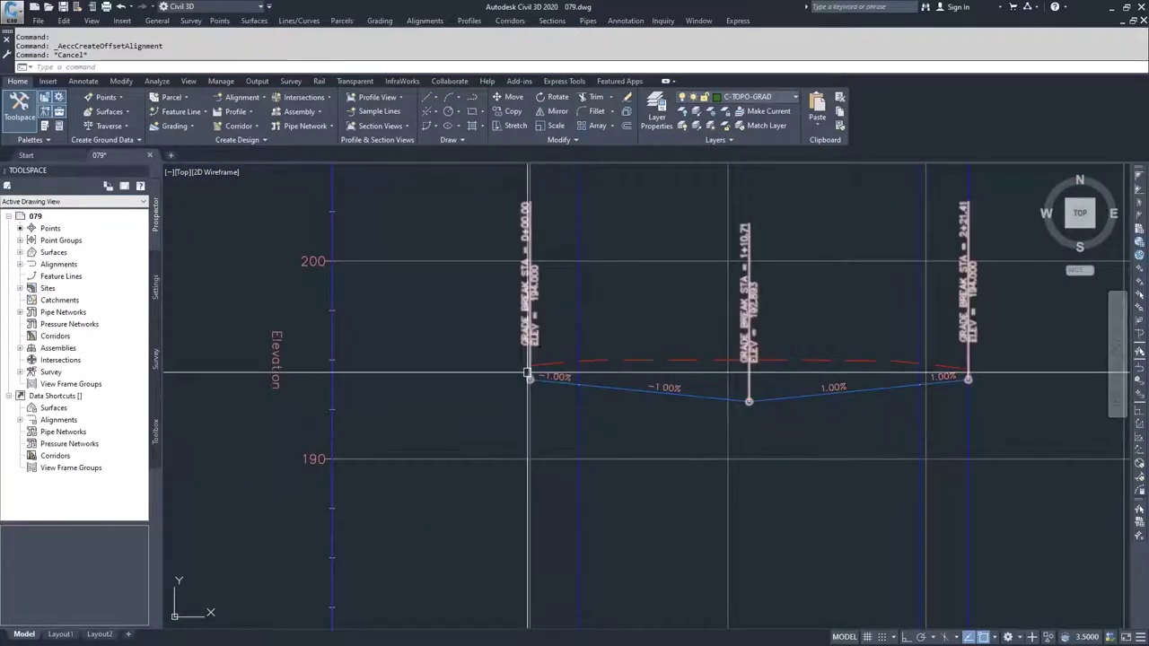
{"action": "scroll", "coordinate": [829, 410], "scroll_direction": "down", "scroll_amount": 5}
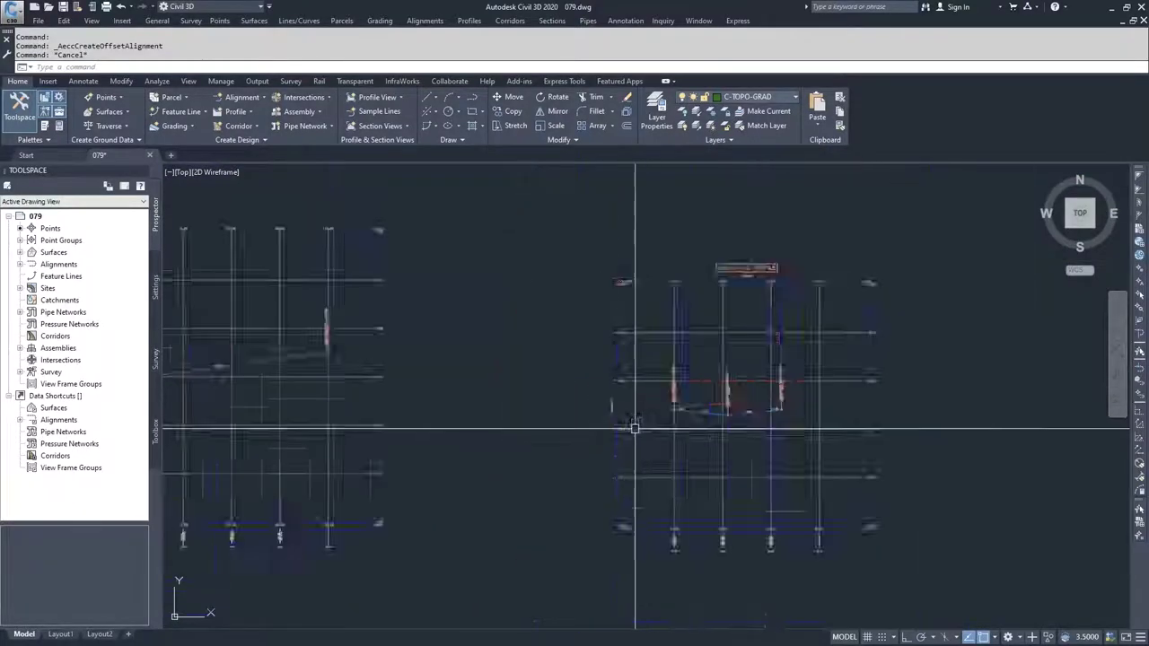
{"action": "scroll", "coordinate": [635, 429], "scroll_direction": "down", "scroll_amount": 4}
{"action": "scroll", "coordinate": [649, 410], "scroll_direction": "up", "scroll_amount": 6}
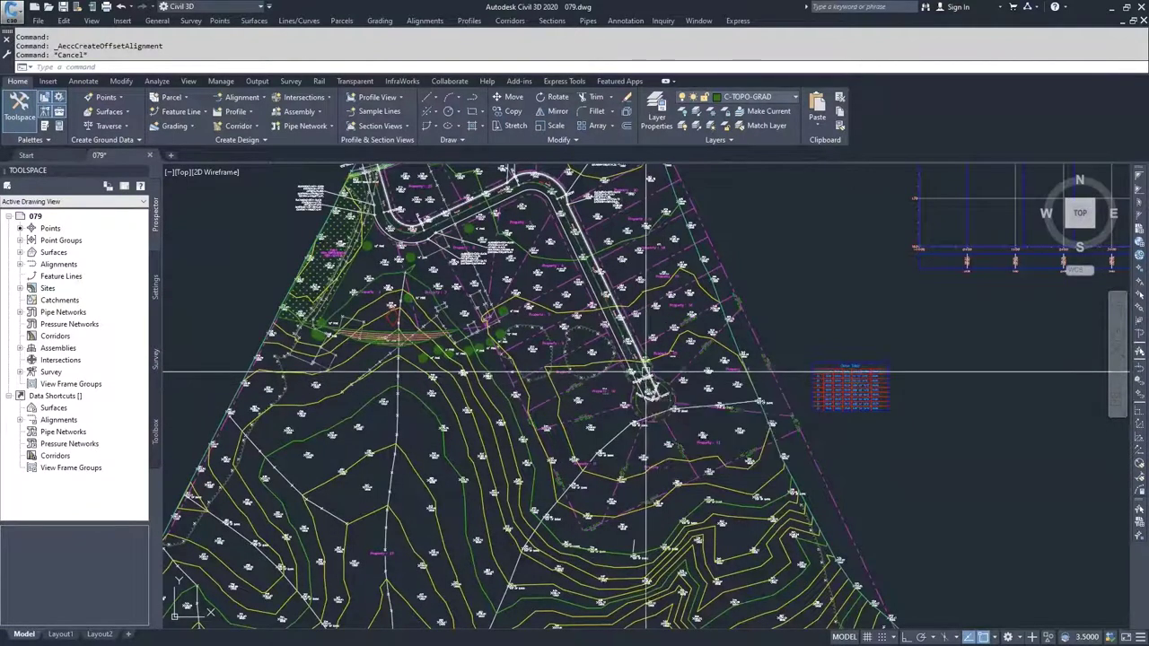
{"action": "scroll", "coordinate": [646, 383], "scroll_direction": "up", "scroll_amount": 5}
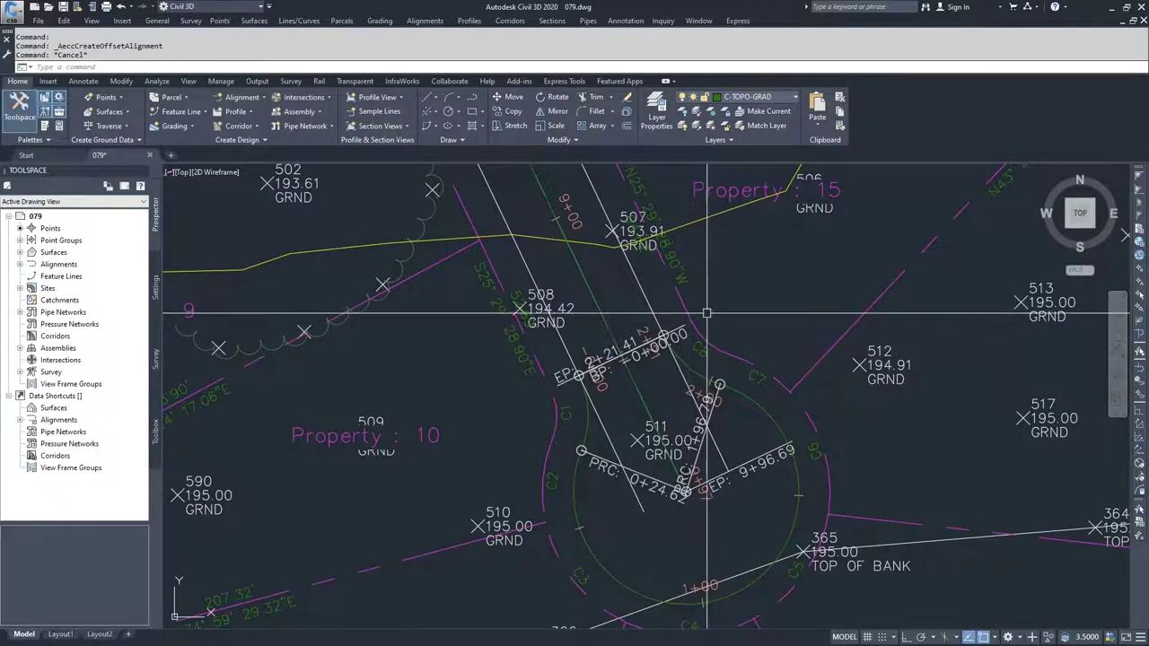
{"action": "scroll", "coordinate": [709, 314], "scroll_direction": "down", "scroll_amount": 8}
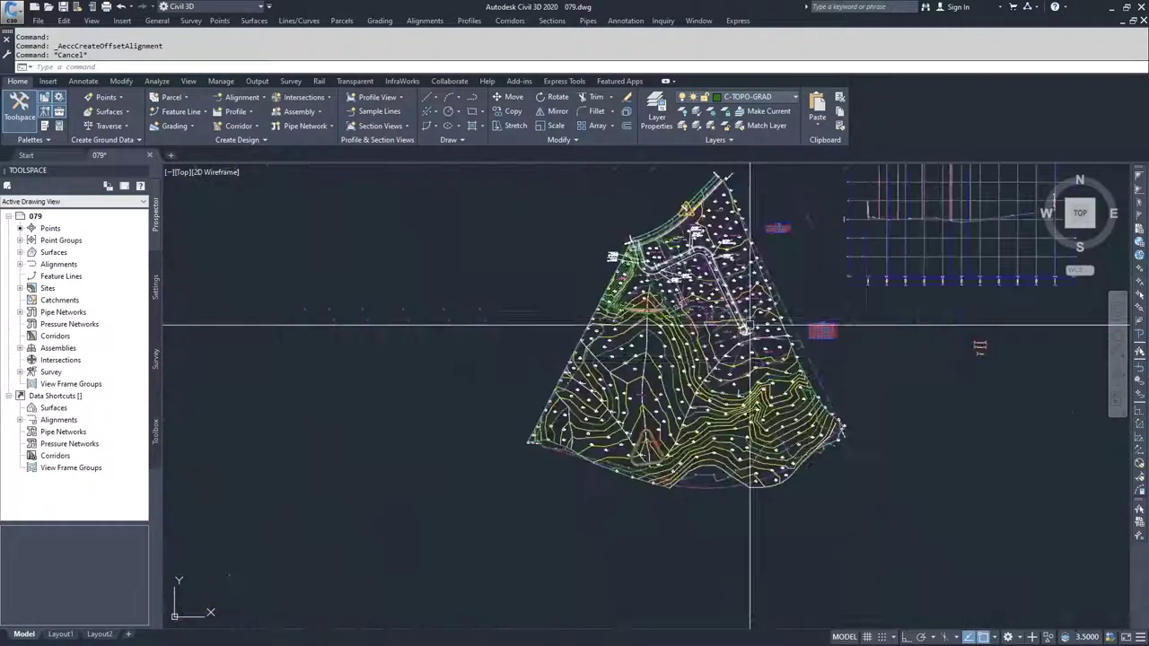
{"action": "middle_click_drag", "start_coordinate": [856, 370], "coordinate": [742, 408]}
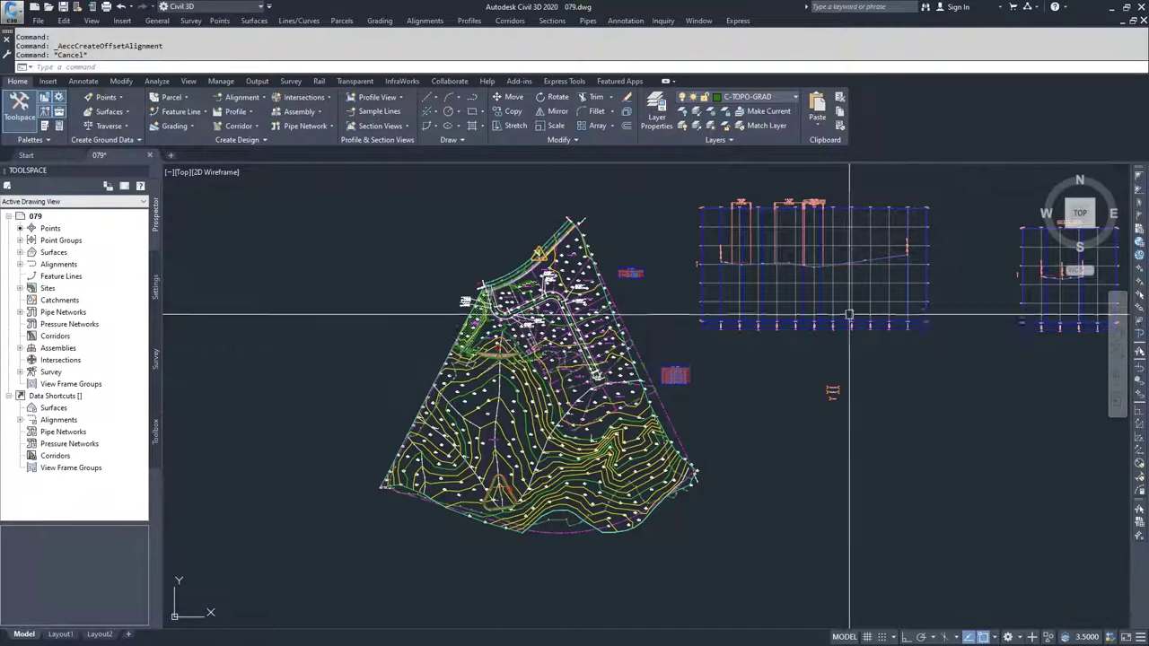
- Create corridor Dev-Cor on Dev-Align and Dev-Prof using the Dev-Target assembly
{"action": "left_click", "coordinate": [254, 127]}
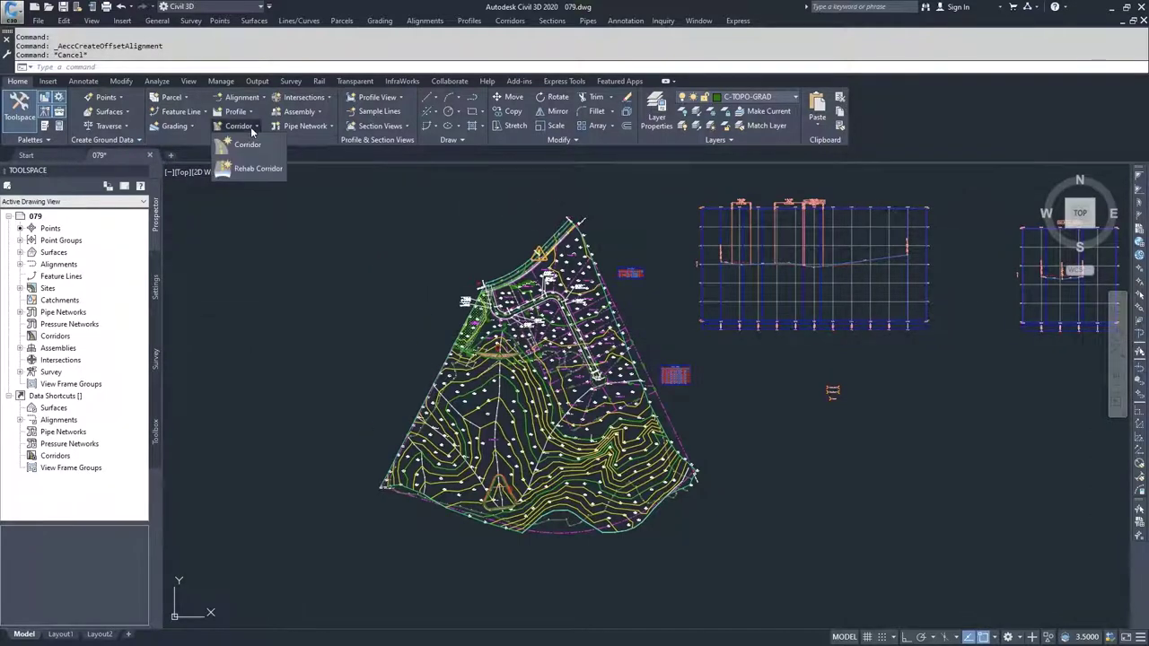
{"action": "left_click", "coordinate": [249, 143]}
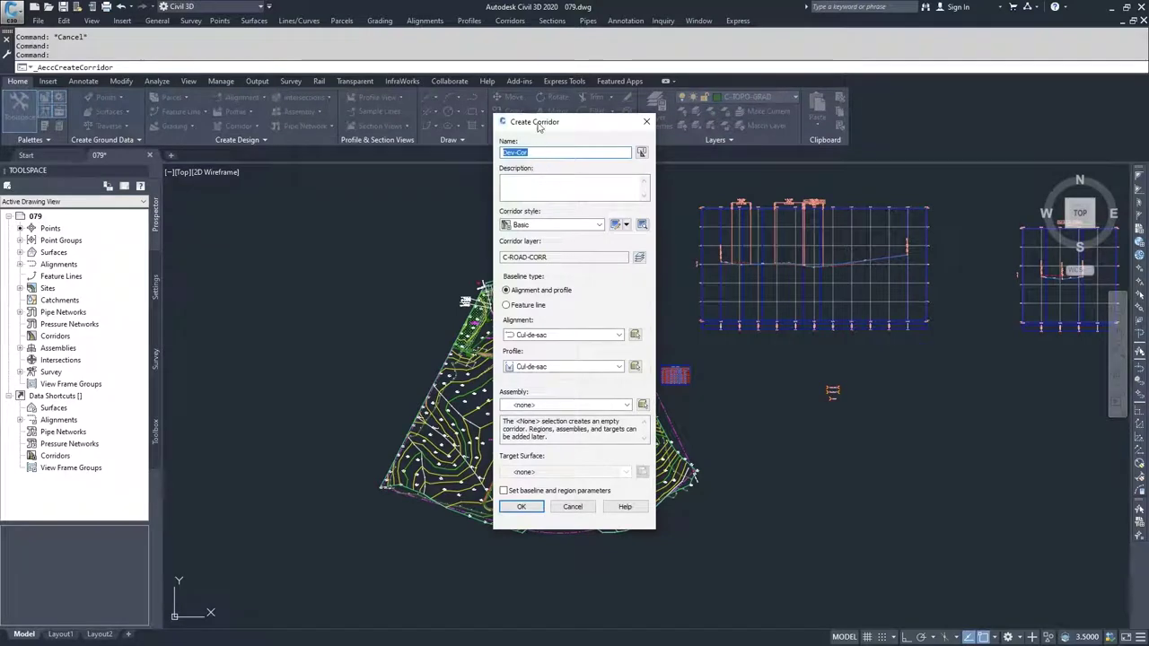
{"action": "left_click_drag", "start_coordinate": [539, 128], "coordinate": [211, 136]}
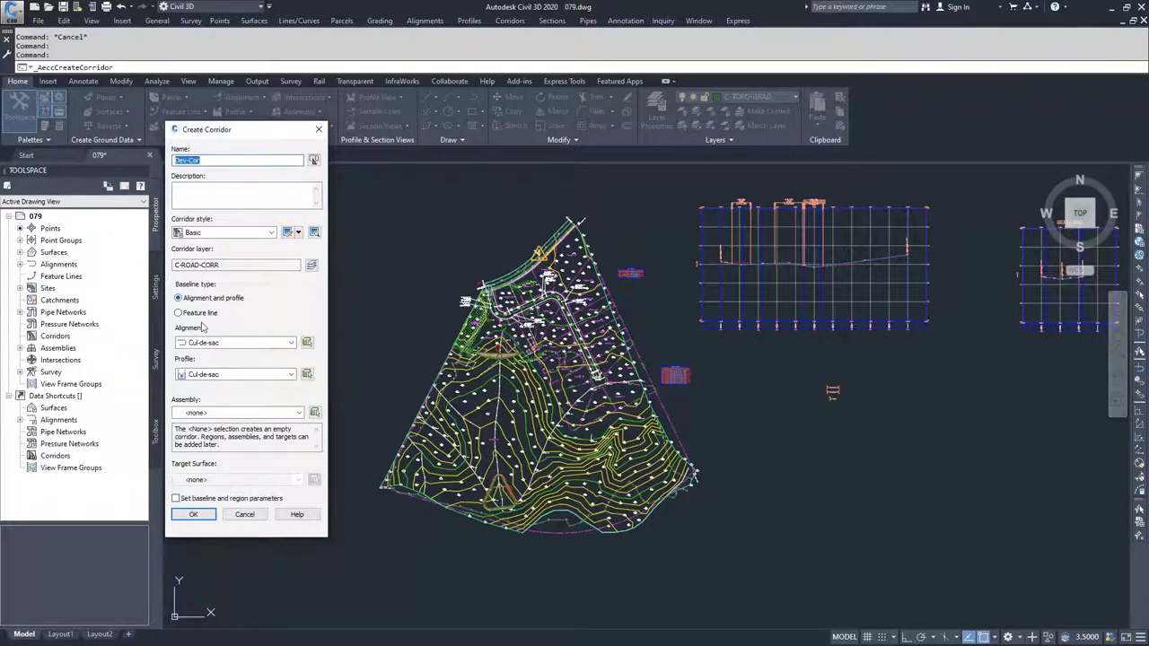
{"action": "left_click", "coordinate": [228, 343]}
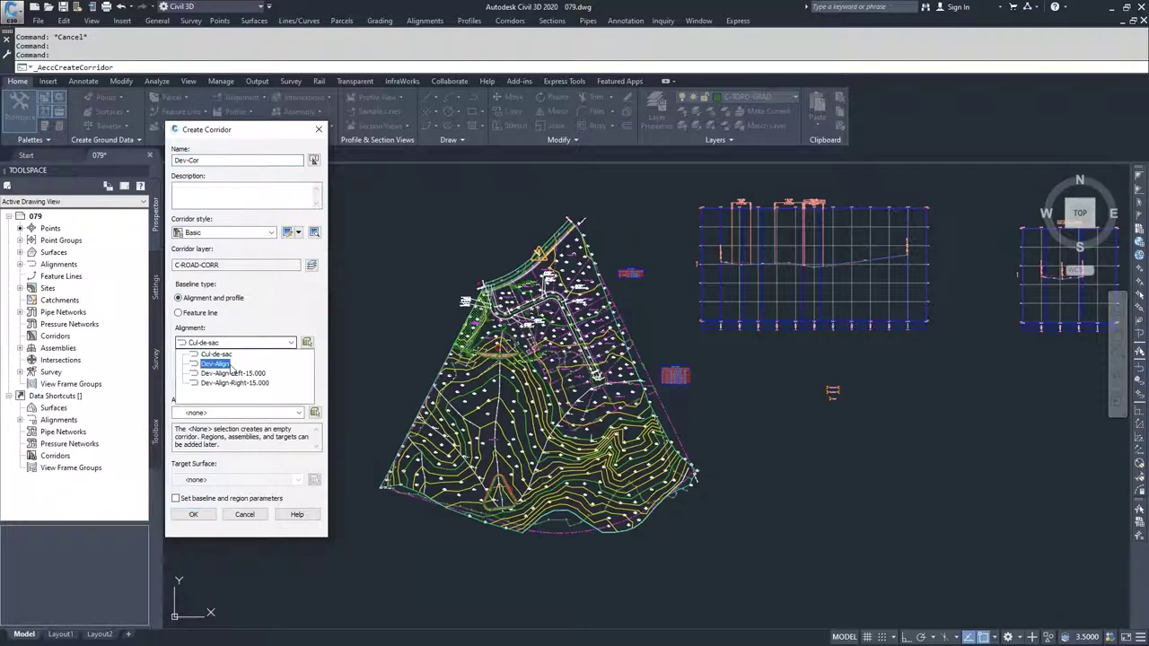
{"action": "left_click", "coordinate": [216, 365]}
{"action": "left_click", "coordinate": [224, 376]}
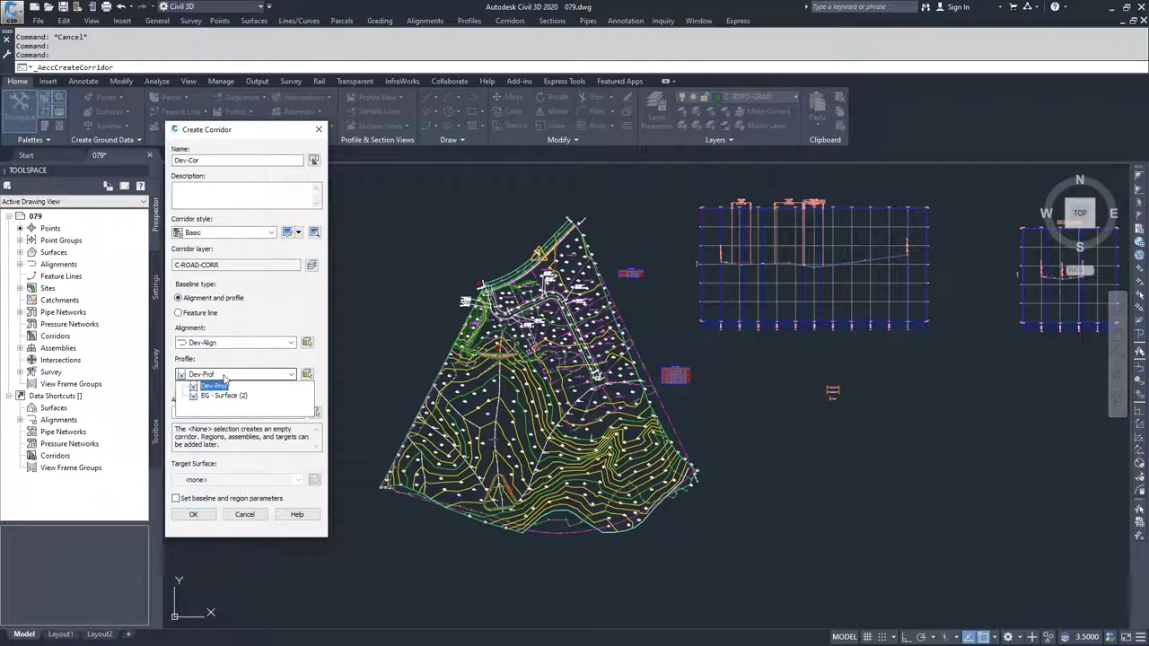
{"action": "left_click", "coordinate": [216, 386]}
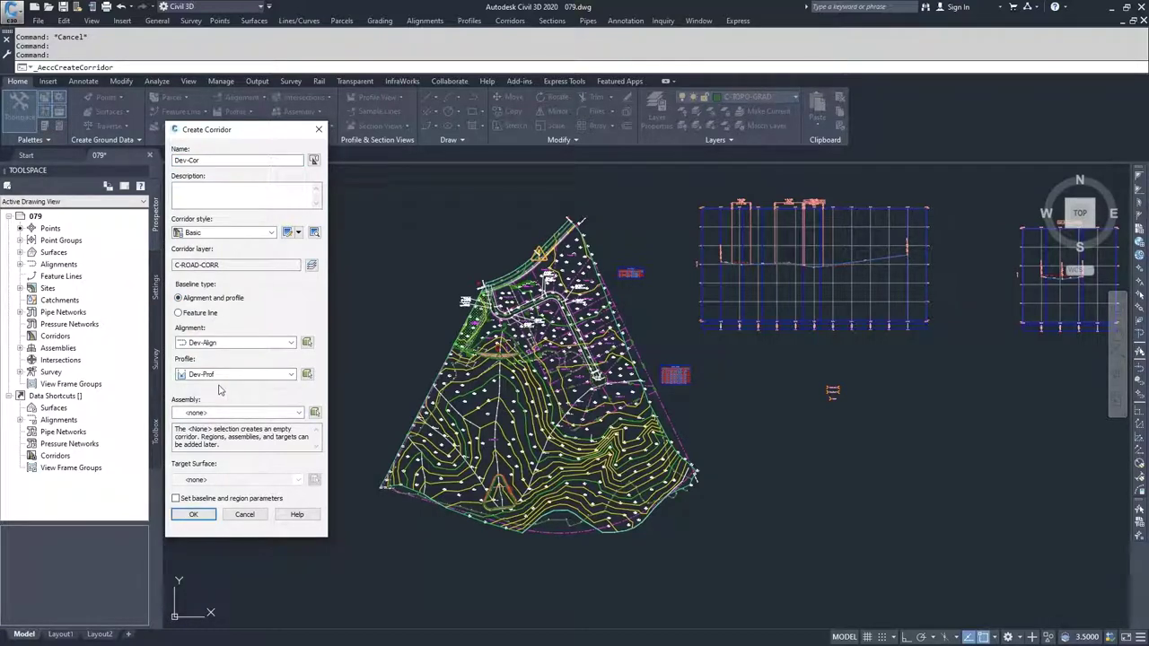
{"action": "left_click", "coordinate": [263, 412]}
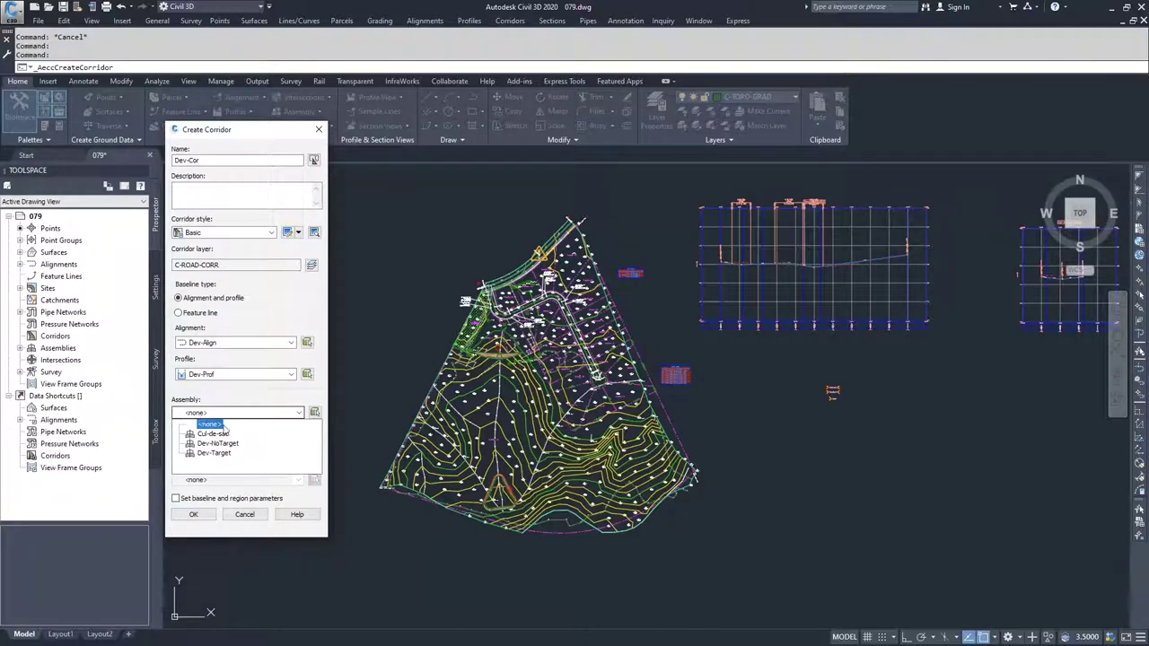
{"action": "left_click", "coordinate": [215, 452]}
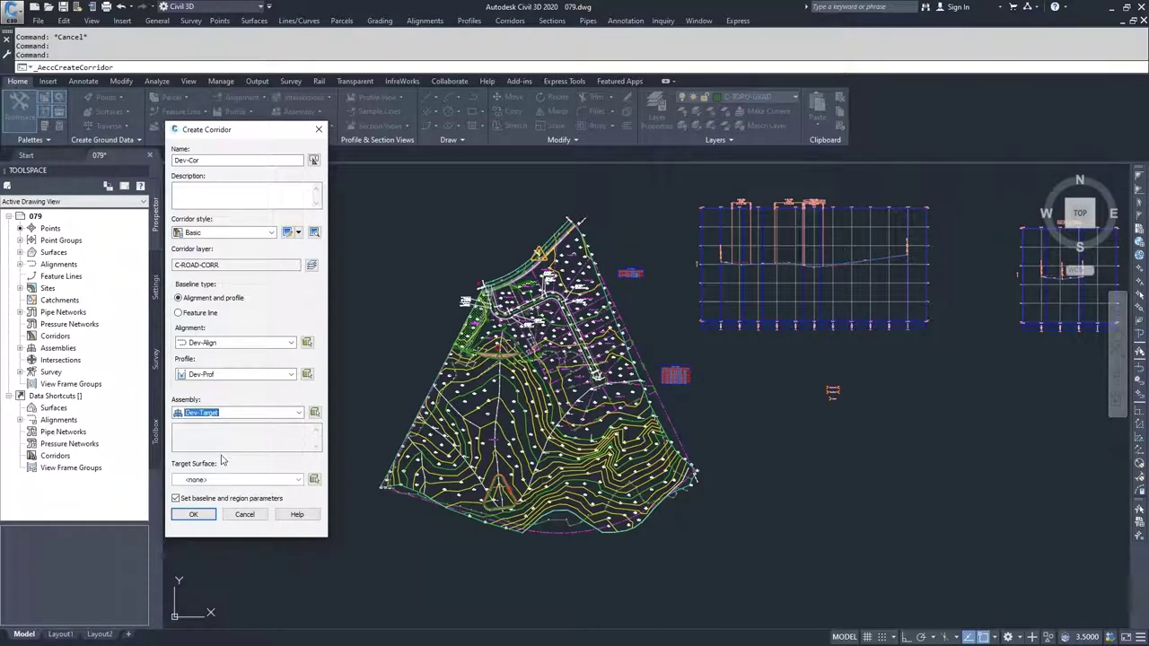
{"action": "left_click", "coordinate": [197, 516]}
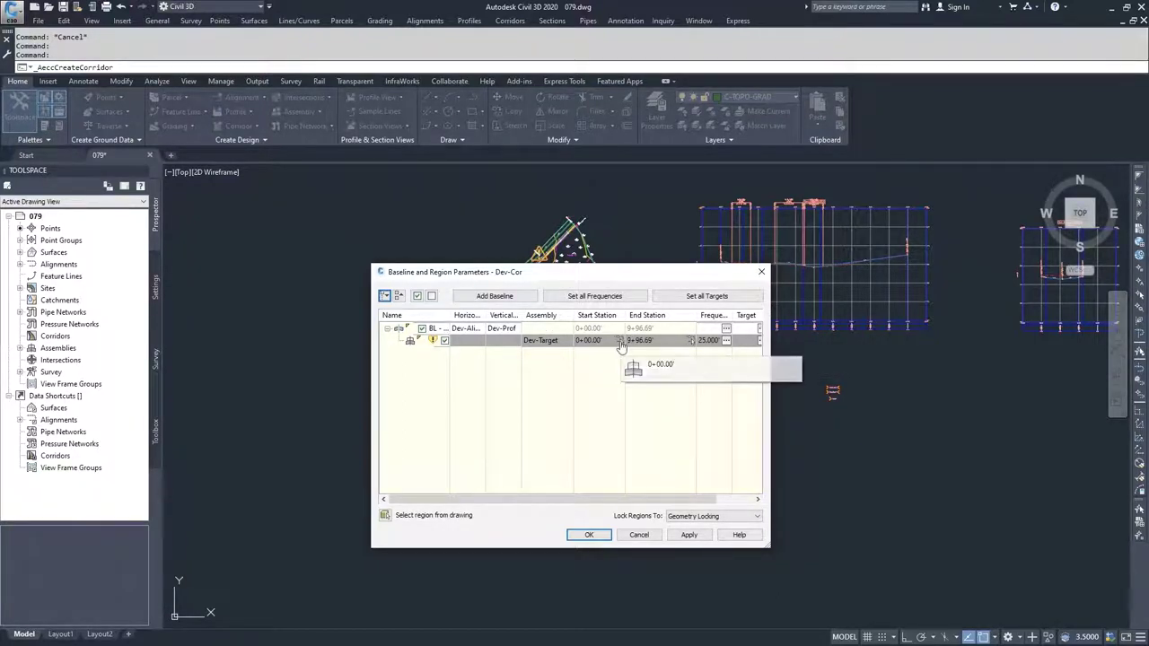
- Pick the Dev-Target region's start station at 0+29.11' in the drawing
{"action": "left_click", "coordinate": [620, 342]}
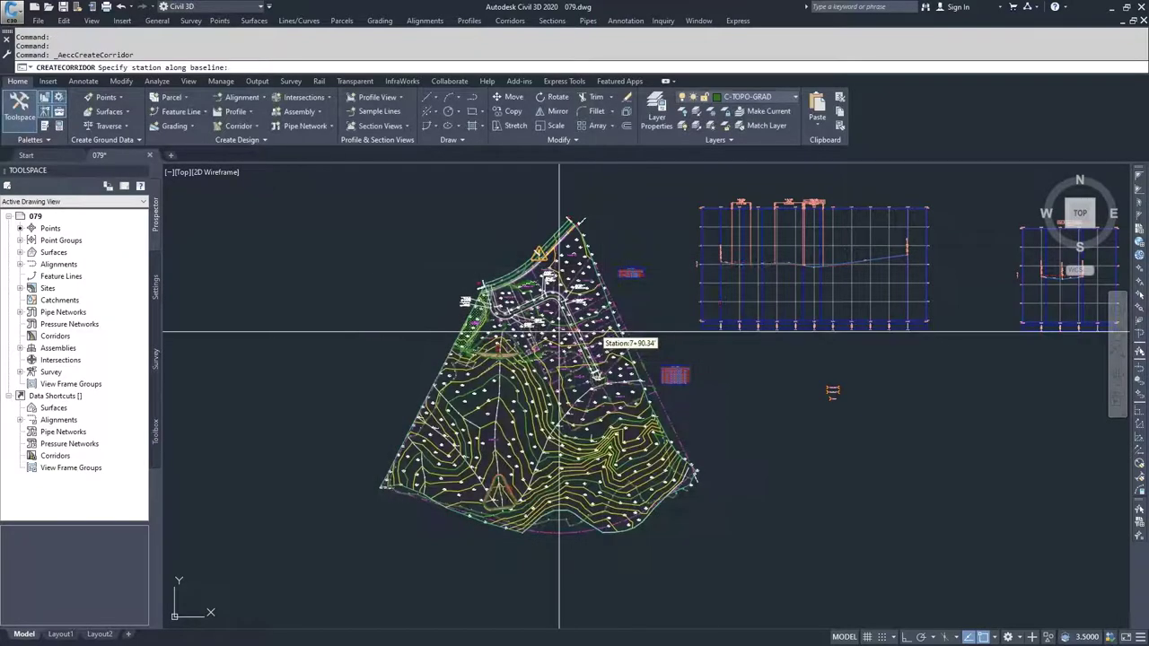
{"action": "scroll", "coordinate": [559, 333], "scroll_direction": "up", "scroll_amount": 6}
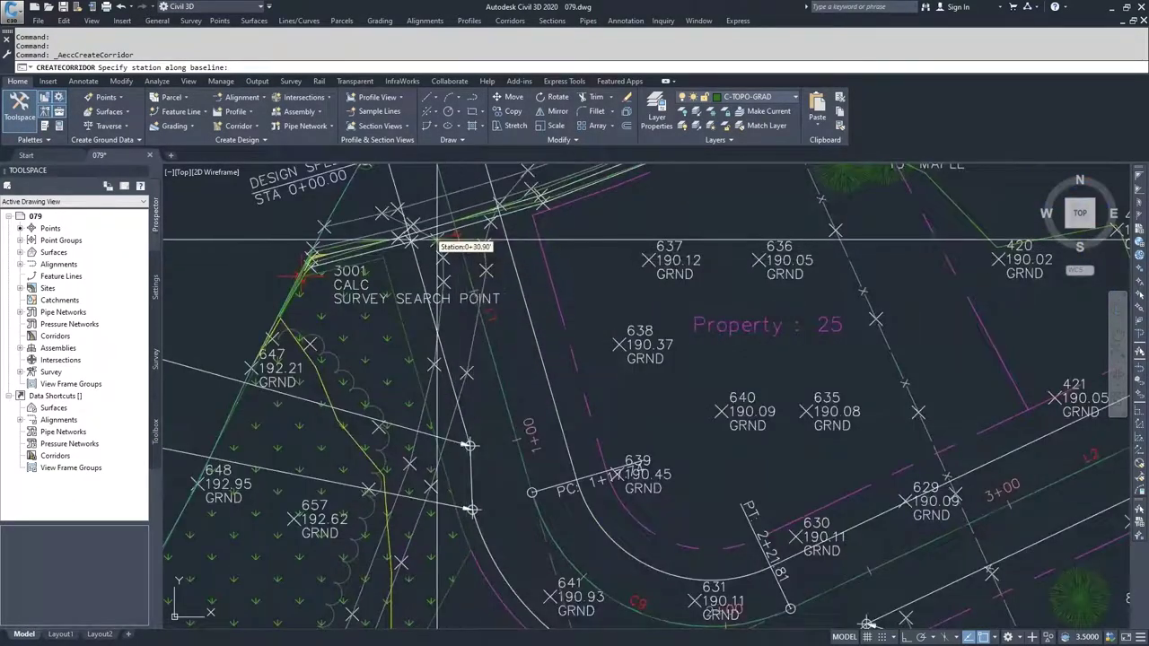
{"action": "scroll", "coordinate": [443, 246], "scroll_direction": "up", "scroll_amount": 3}
{"action": "left_click", "coordinate": [380, 248]}
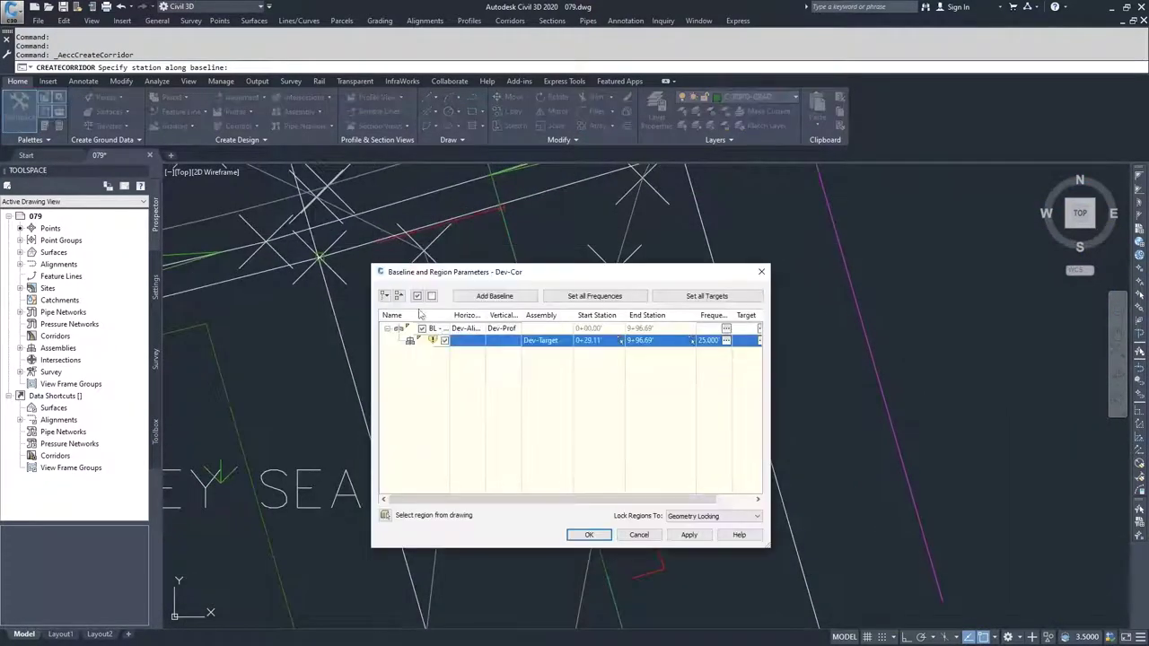
- Pick the region's end station at 9+48.41', near the cul-de-sac start
{"action": "left_click", "coordinate": [690, 342]}
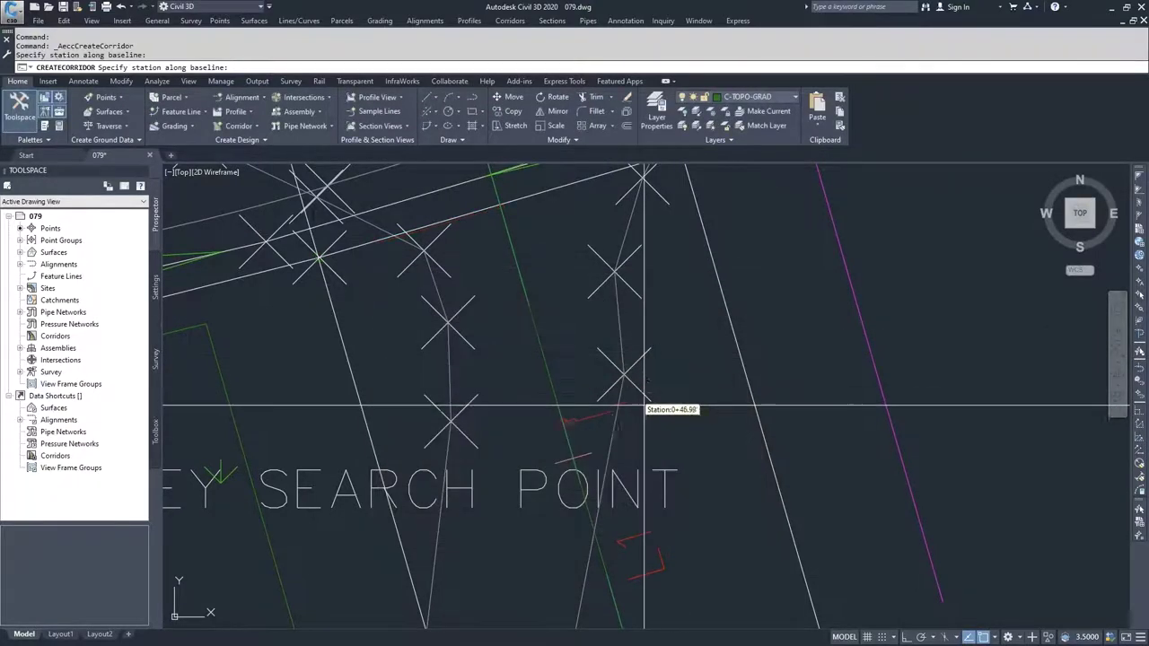
{"action": "scroll", "coordinate": [800, 530], "scroll_direction": "down", "scroll_amount": 2}
{"action": "scroll", "coordinate": [808, 537], "scroll_direction": "down", "scroll_amount": 5}
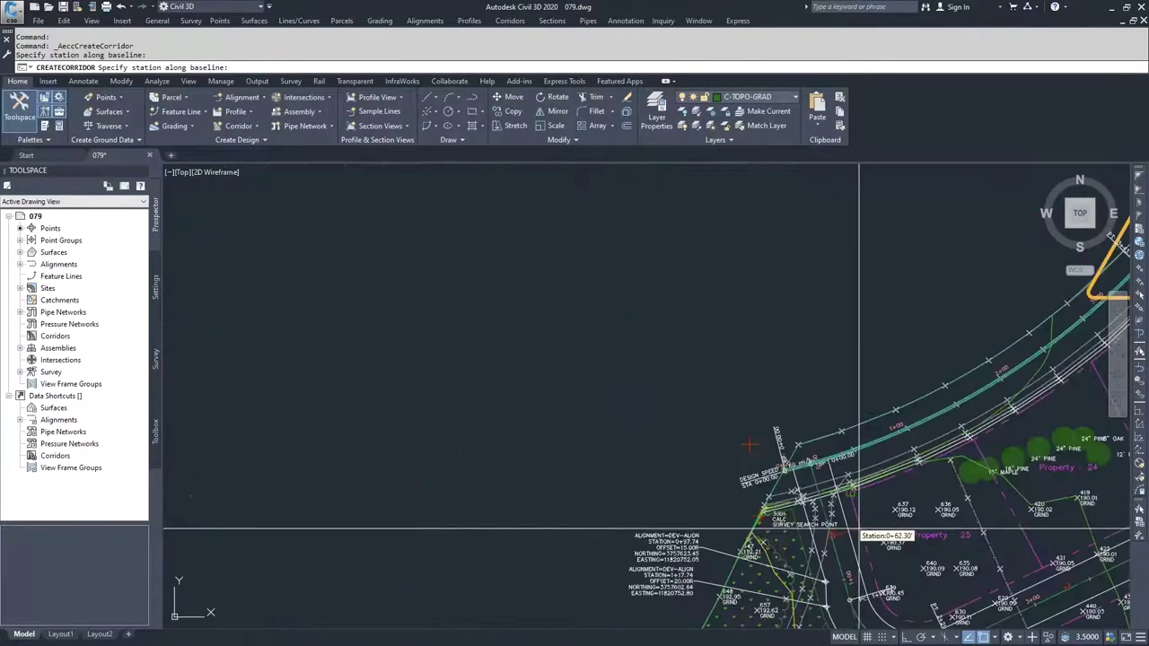
{"action": "scroll", "coordinate": [808, 485], "scroll_direction": "up", "scroll_amount": 5}
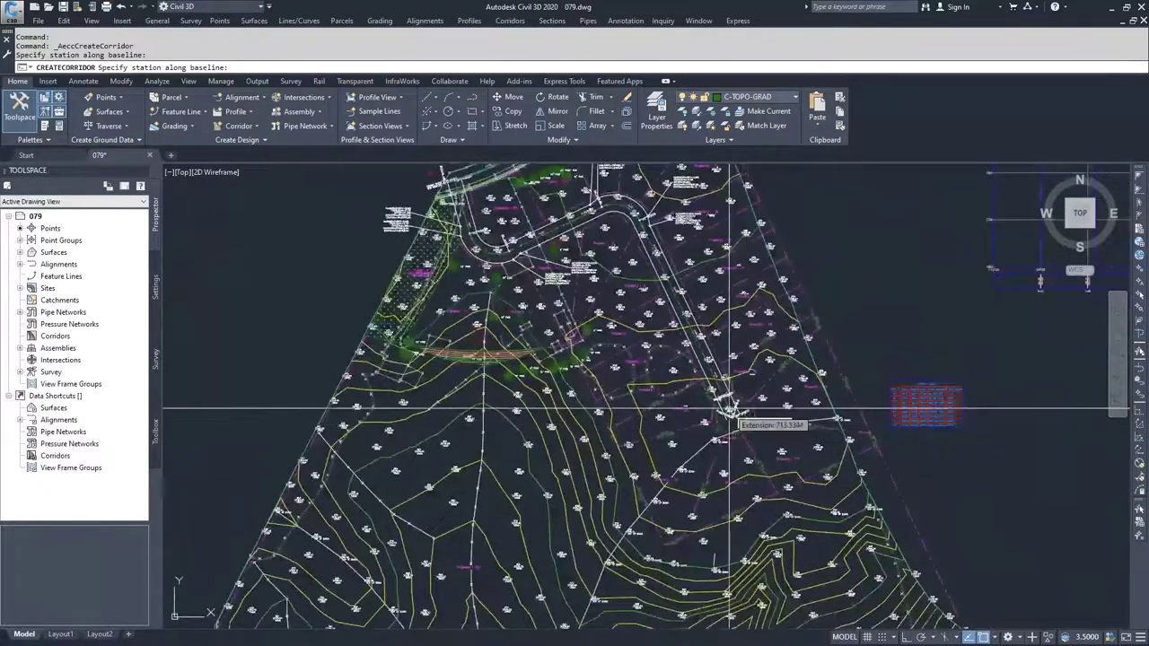
{"action": "scroll", "coordinate": [773, 413], "scroll_direction": "up", "scroll_amount": 6}
{"action": "scroll", "coordinate": [667, 457], "scroll_direction": "up", "scroll_amount": 2}
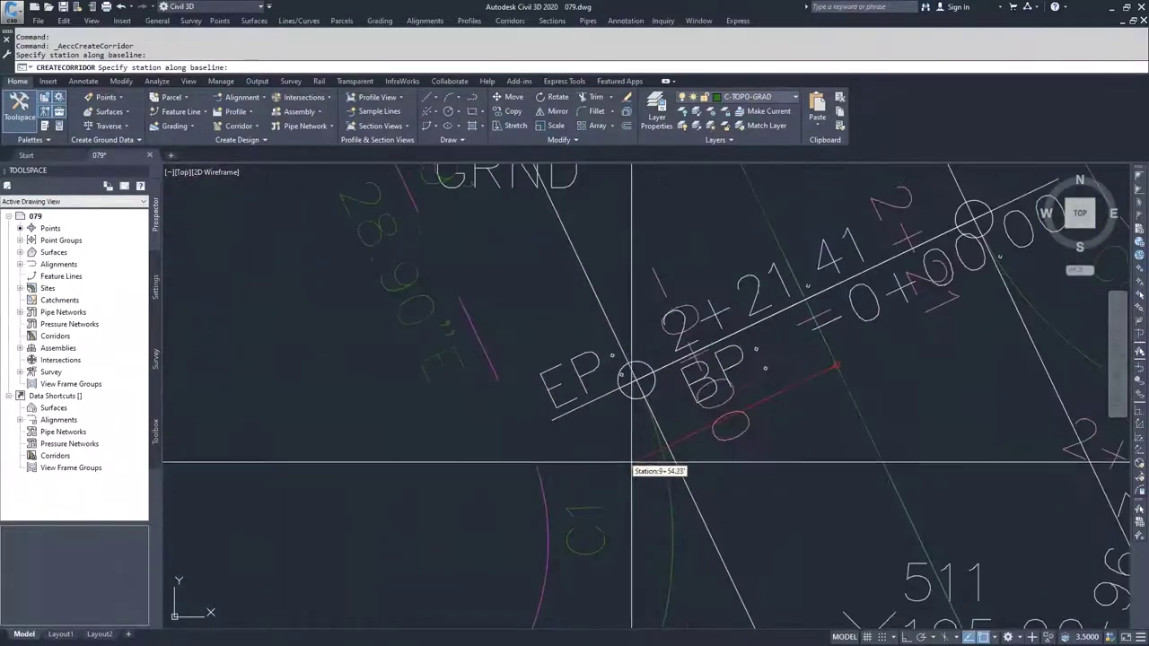
{"action": "left_click", "coordinate": [652, 431]}
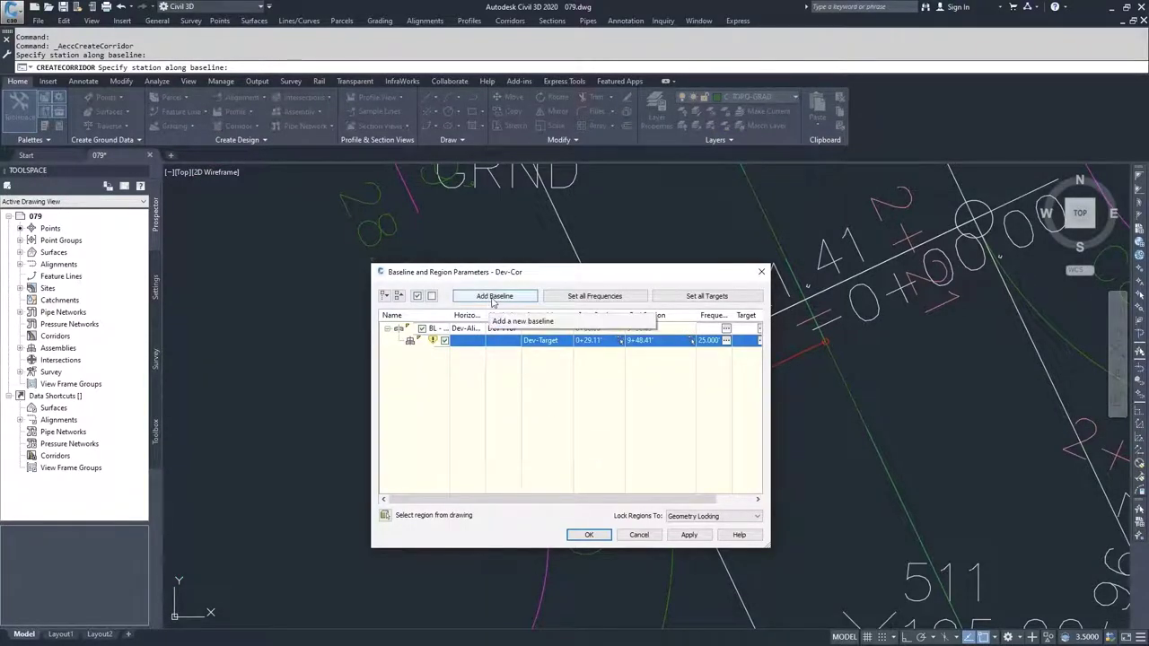
- Add a second corridor baseline on the Cul-de-sac alignment
{"action": "left_click", "coordinate": [494, 299]}
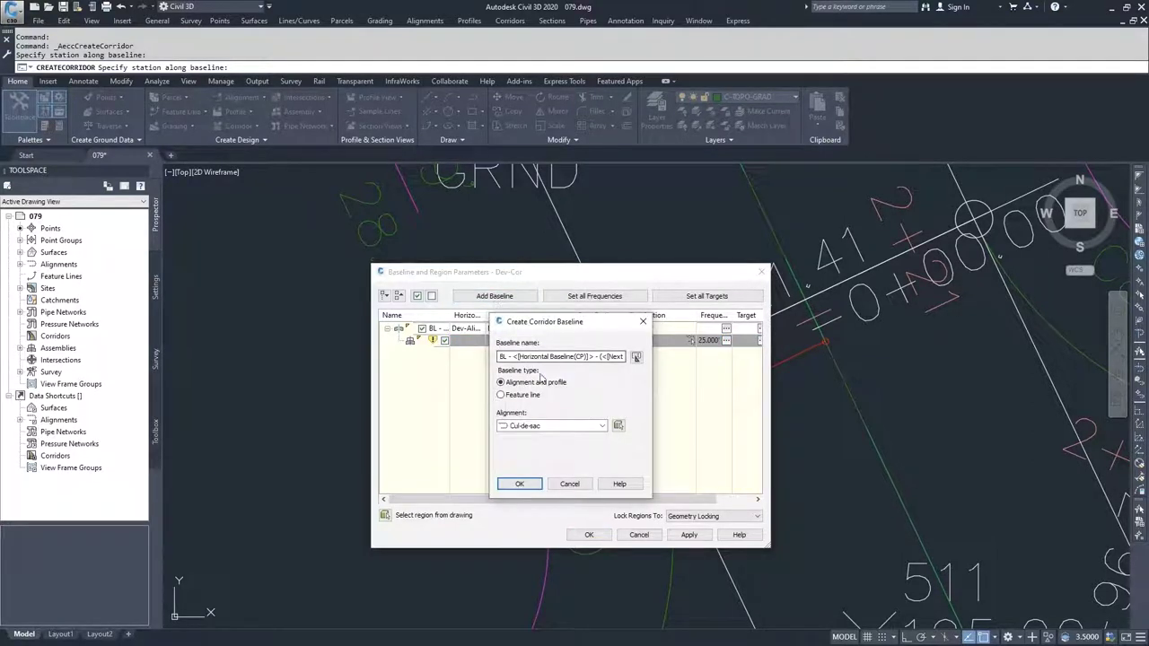
{"action": "left_click", "coordinate": [546, 426]}
{"action": "left_click", "coordinate": [542, 438]}
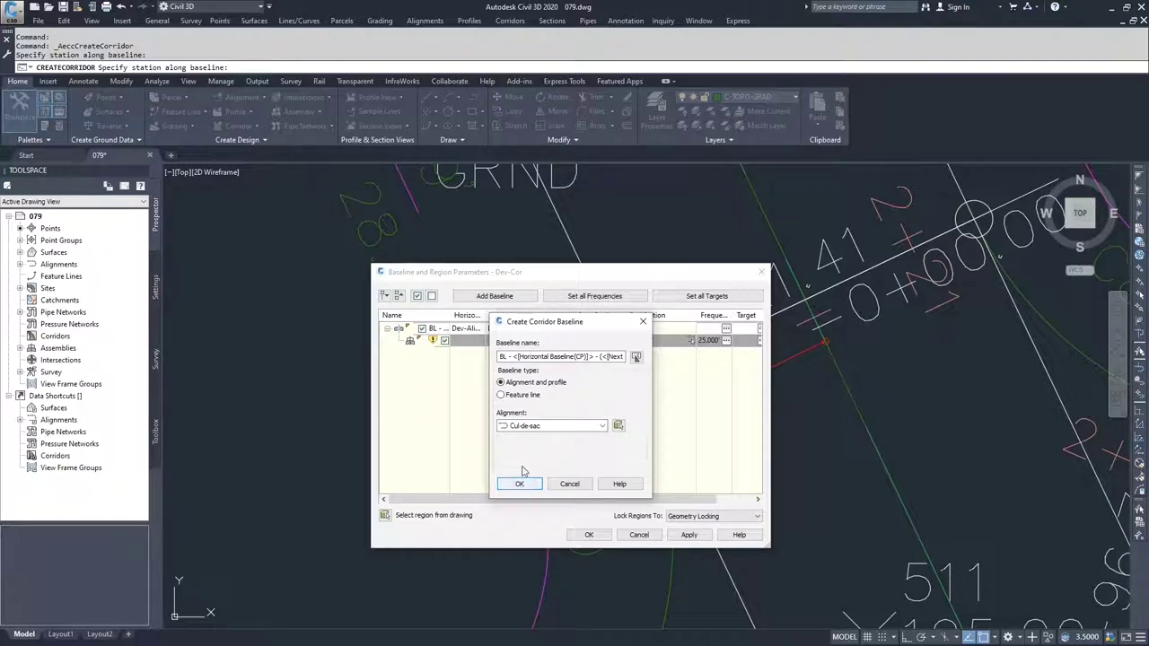
{"action": "left_click", "coordinate": [525, 427]}
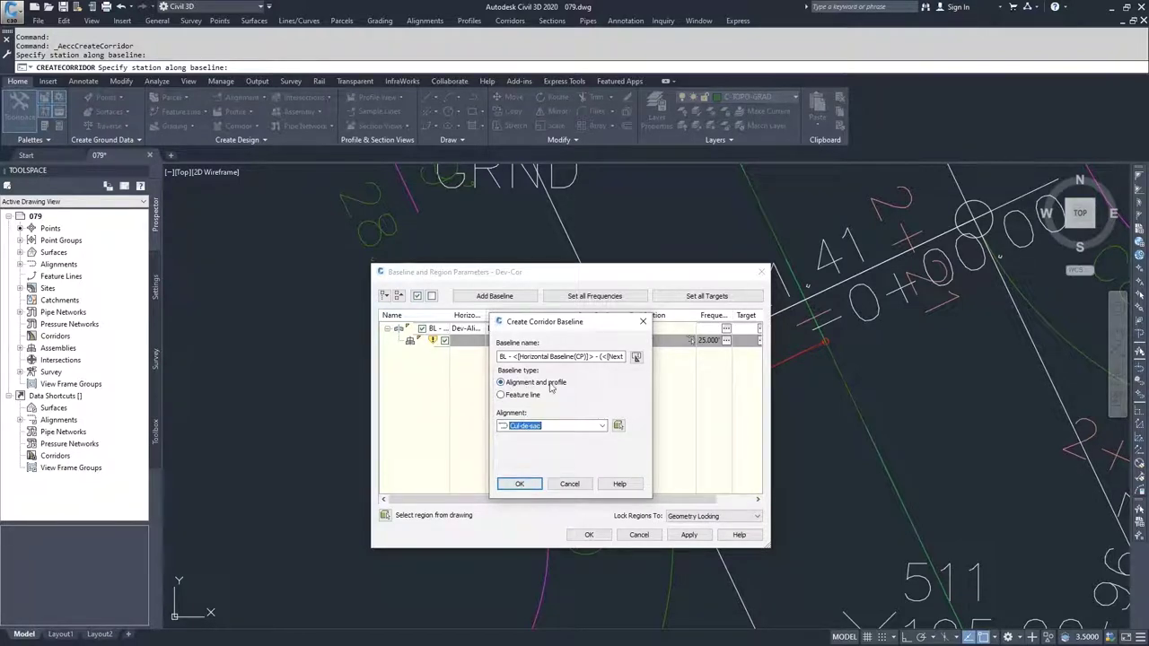
{"action": "left_click", "coordinate": [519, 484]}
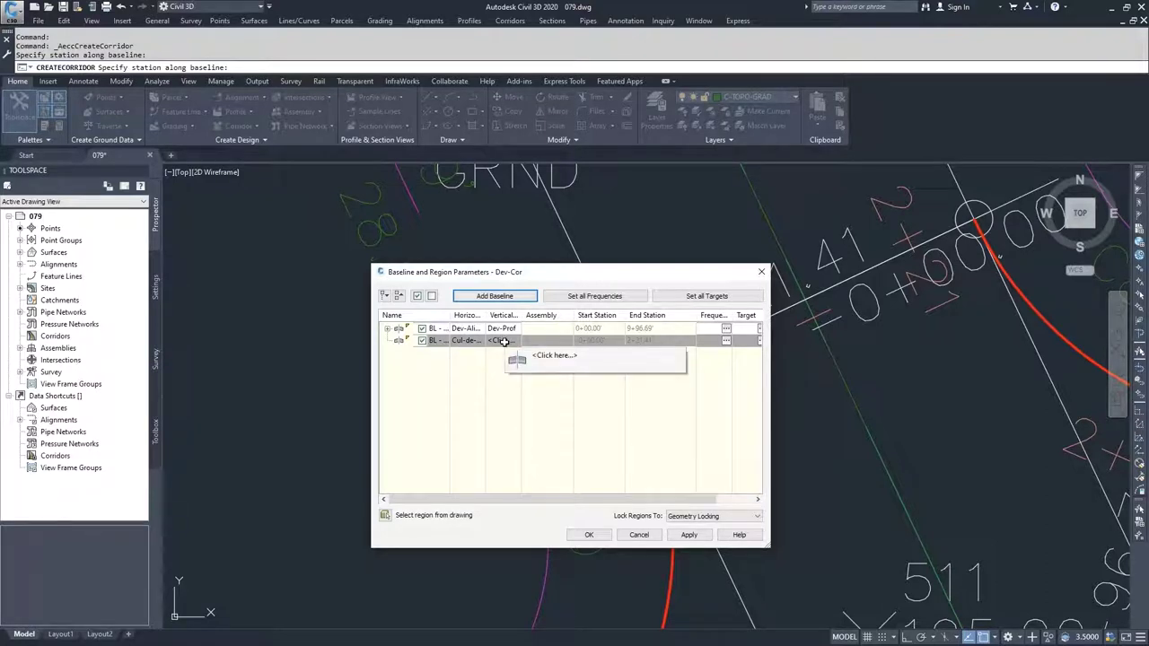
- Assign the Cul-de-sac profile to the new baseline
{"action": "left_click", "coordinate": [504, 342]}
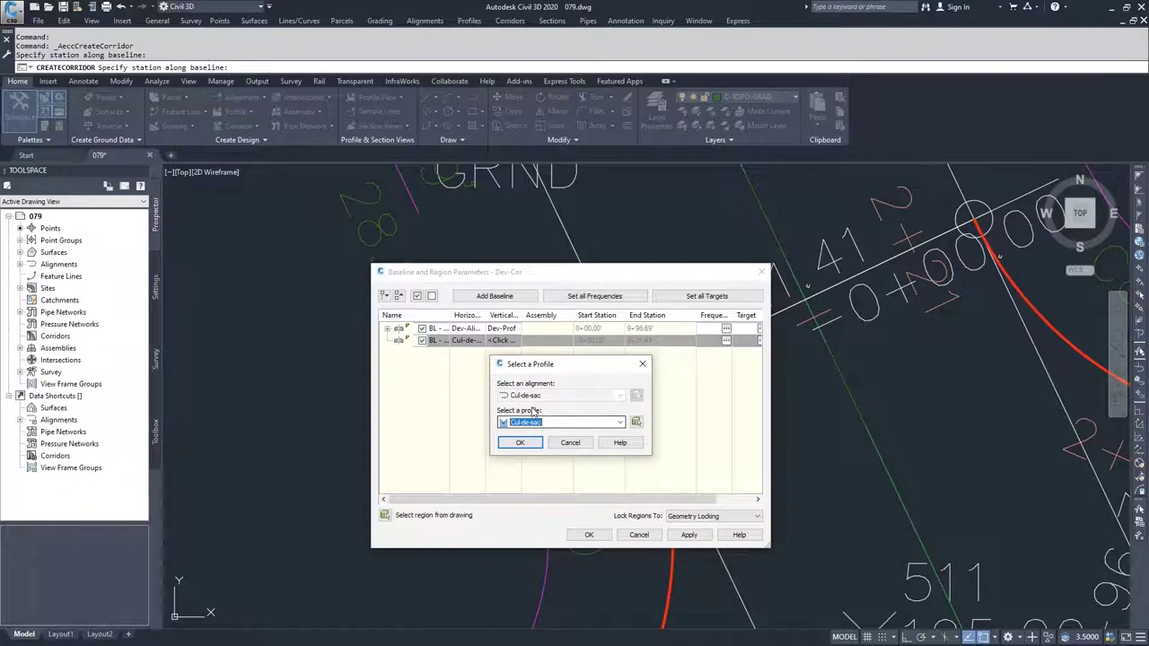
{"action": "left_click", "coordinate": [521, 442]}
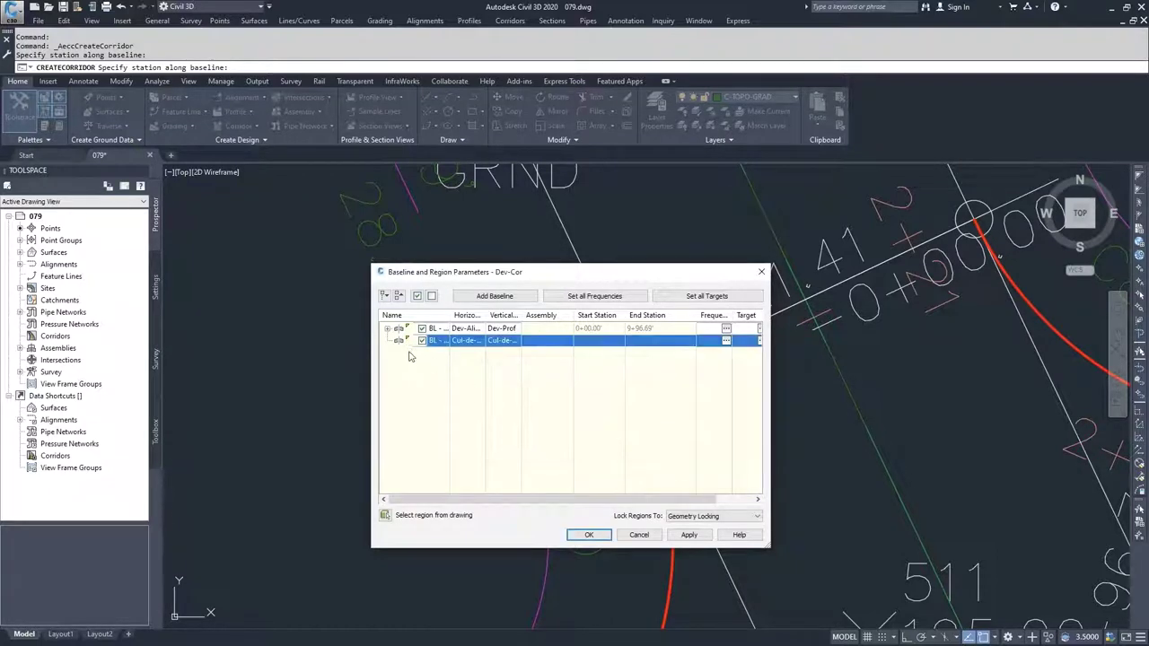
{"action": "left_click", "coordinate": [388, 330]}
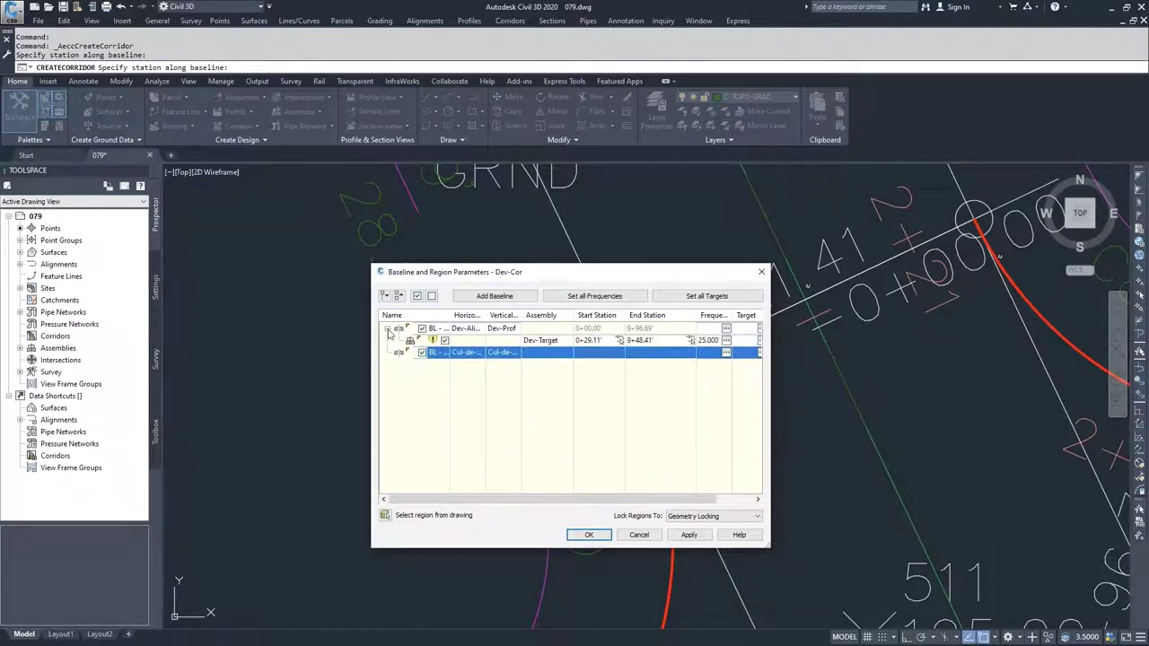
- Add a Cul-de-sac assembly region (0+00.00' to 2+21.41') to the Cul-de-sac baseline and accept
{"action": "right_click", "coordinate": [442, 354]}
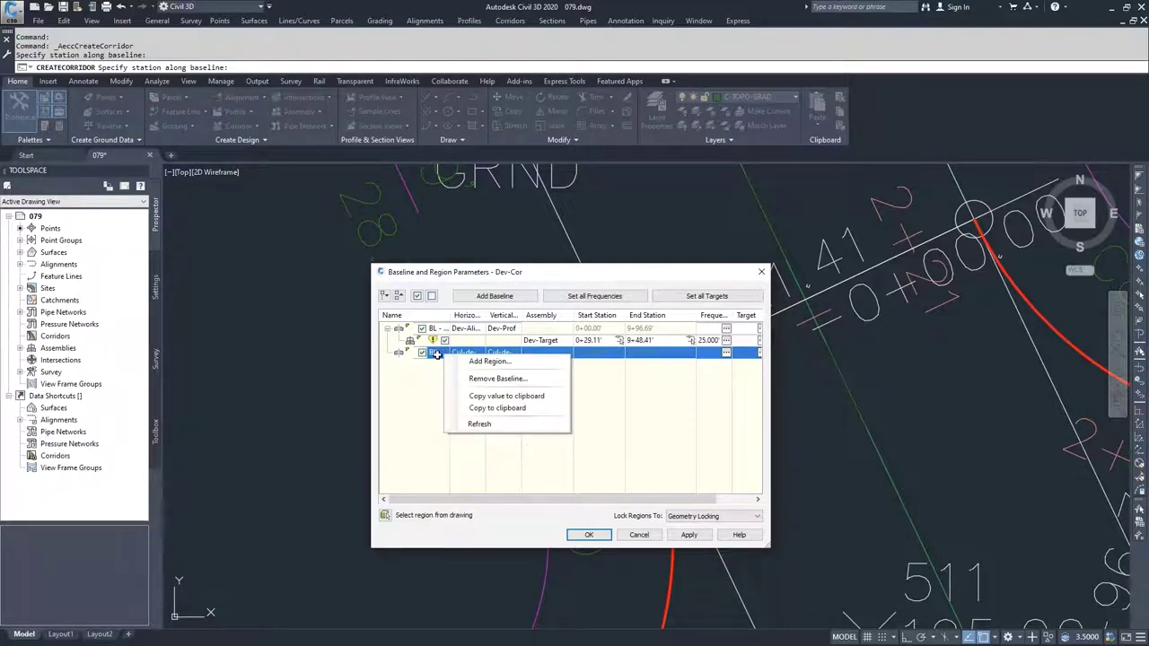
{"action": "left_click", "coordinate": [487, 362]}
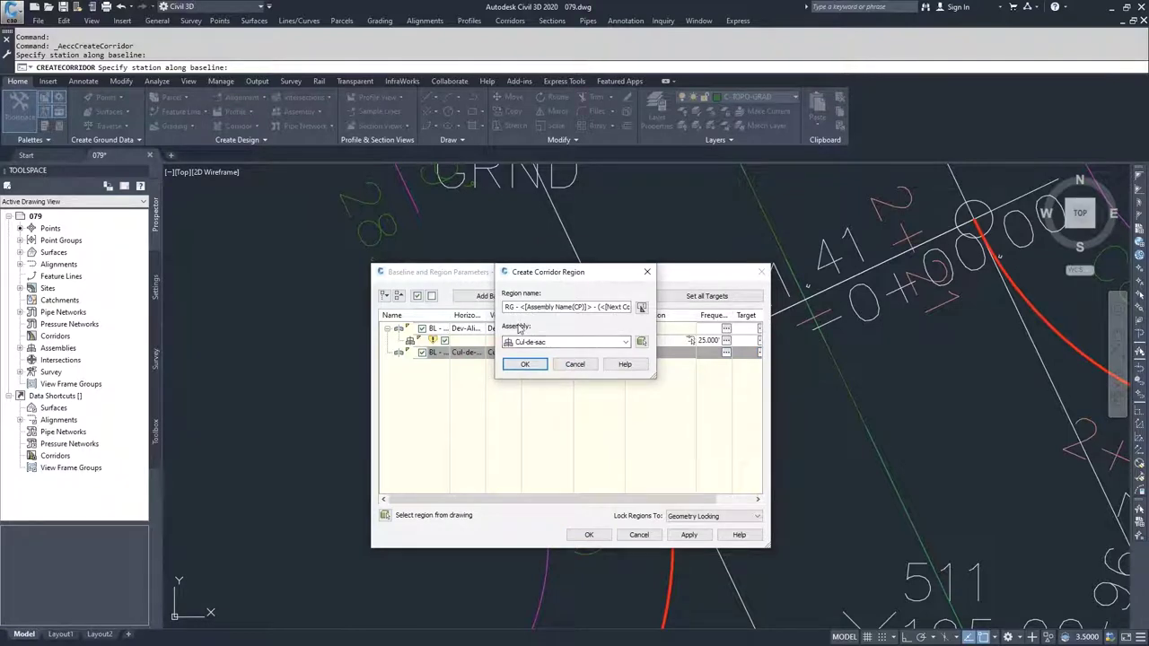
{"action": "left_click", "coordinate": [528, 365]}
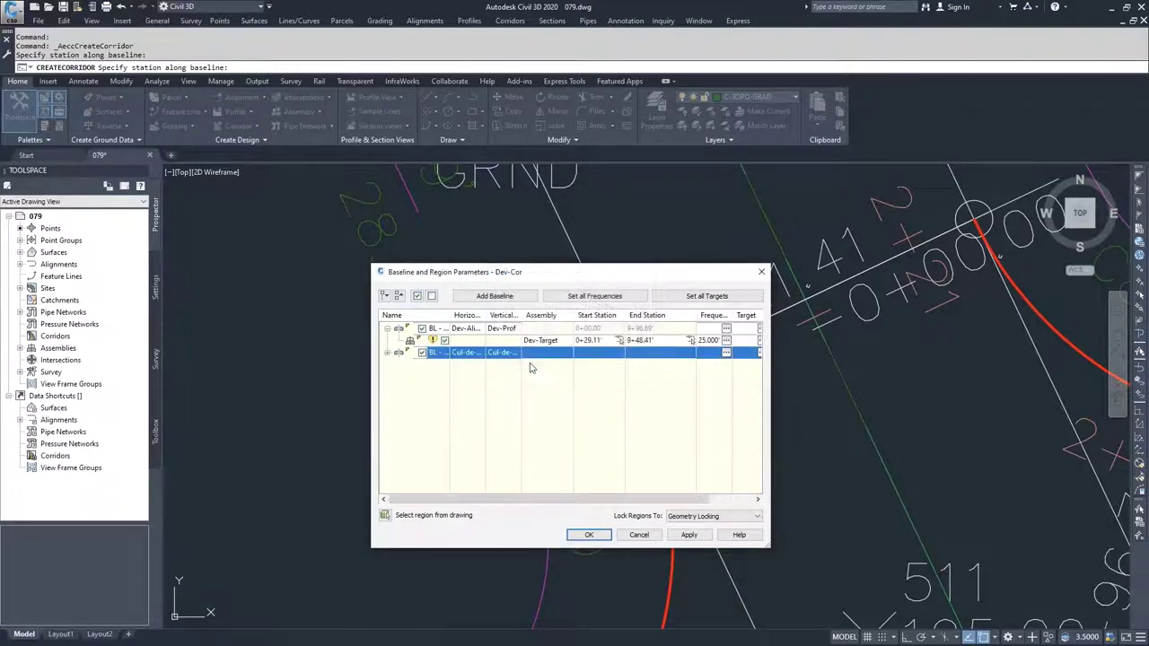
{"action": "left_click", "coordinate": [387, 353]}
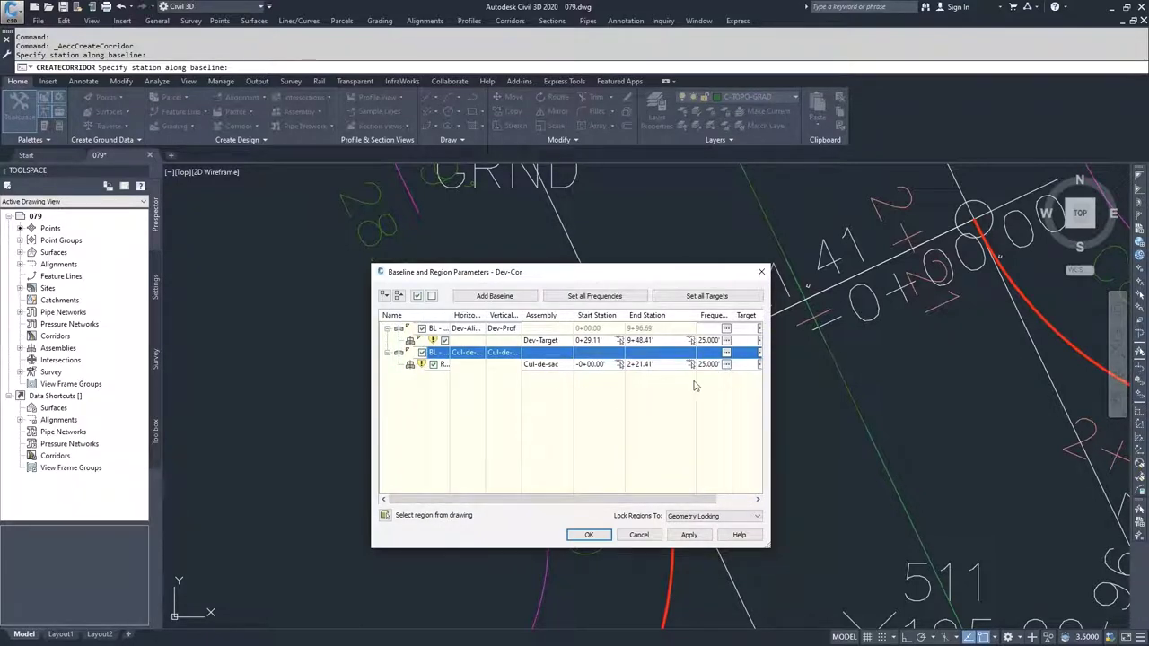
{"action": "left_click", "coordinate": [589, 535]}
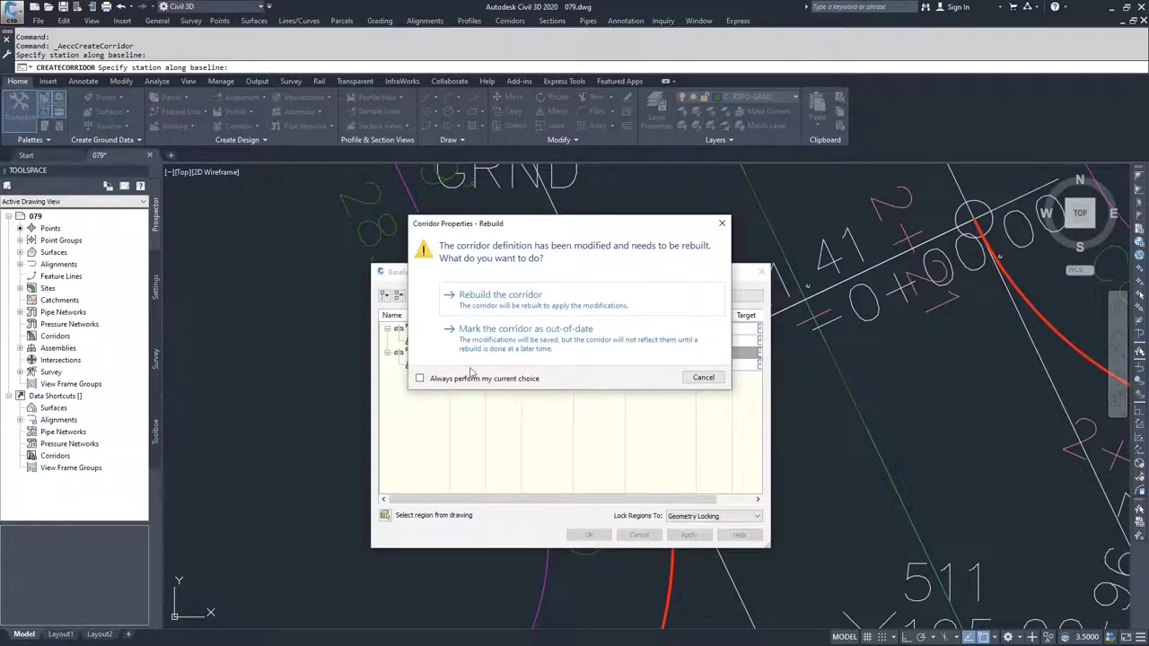
- Rebuild Dev-Cor, dismiss the Event Viewer, and select the corridor at the cul-de-sac
{"action": "left_click", "coordinate": [497, 300]}
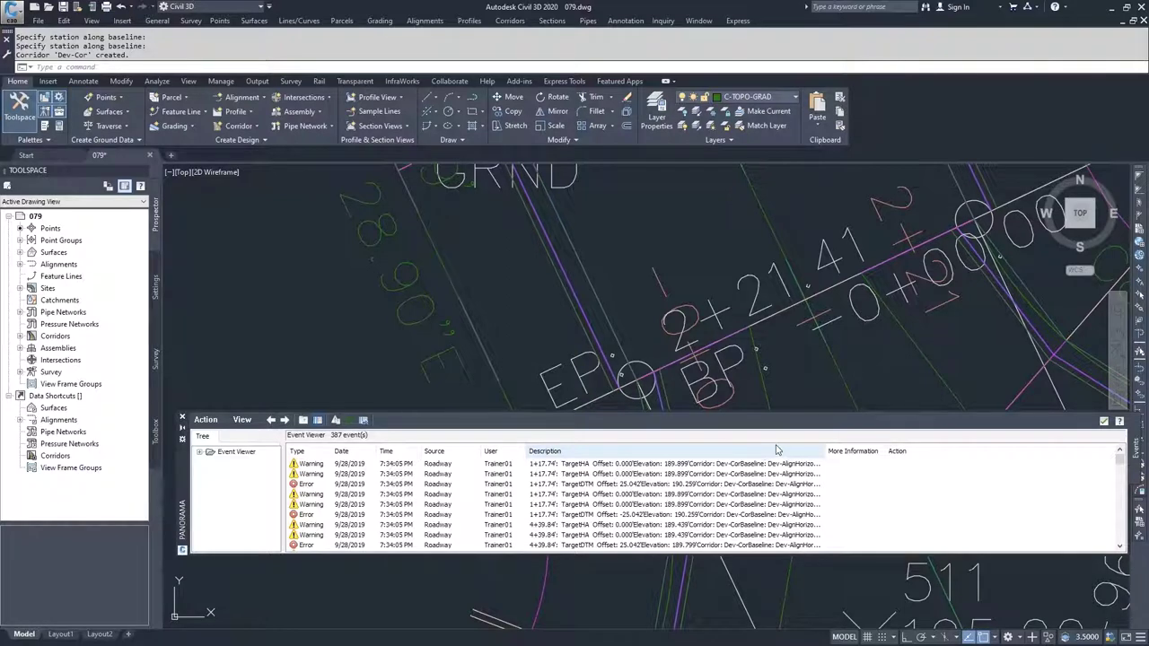
{"action": "left_click", "coordinate": [1103, 422]}
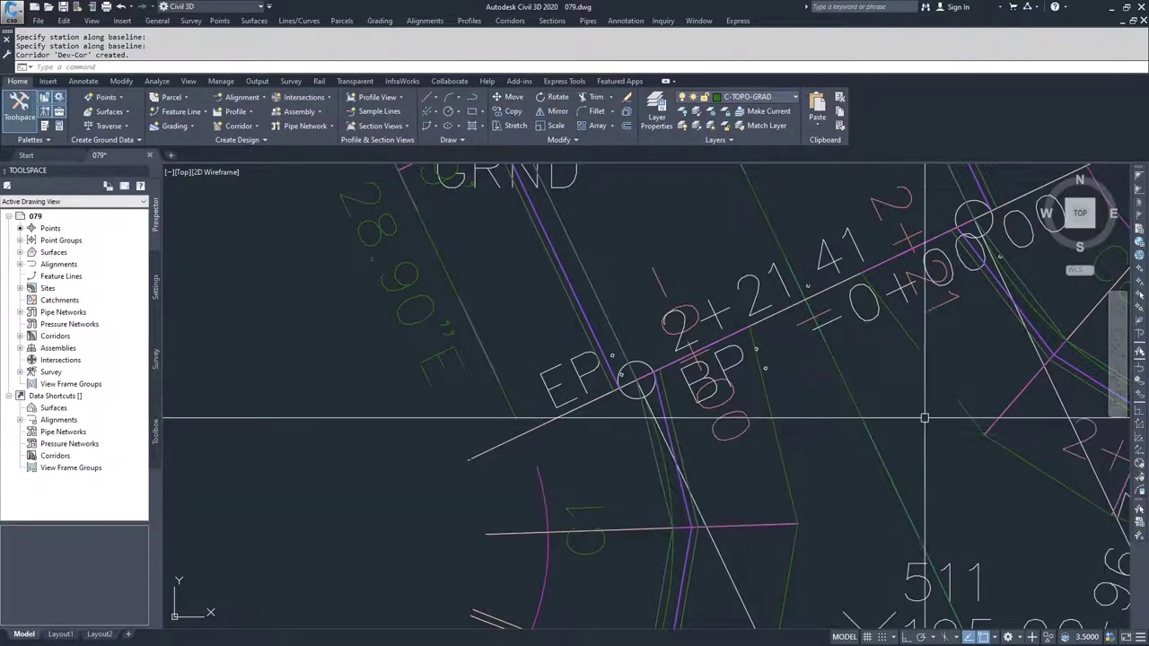
{"action": "scroll", "coordinate": [921, 420], "scroll_direction": "down", "scroll_amount": 4}
{"action": "middle_click_drag", "start_coordinate": [914, 438], "coordinate": [683, 292]}
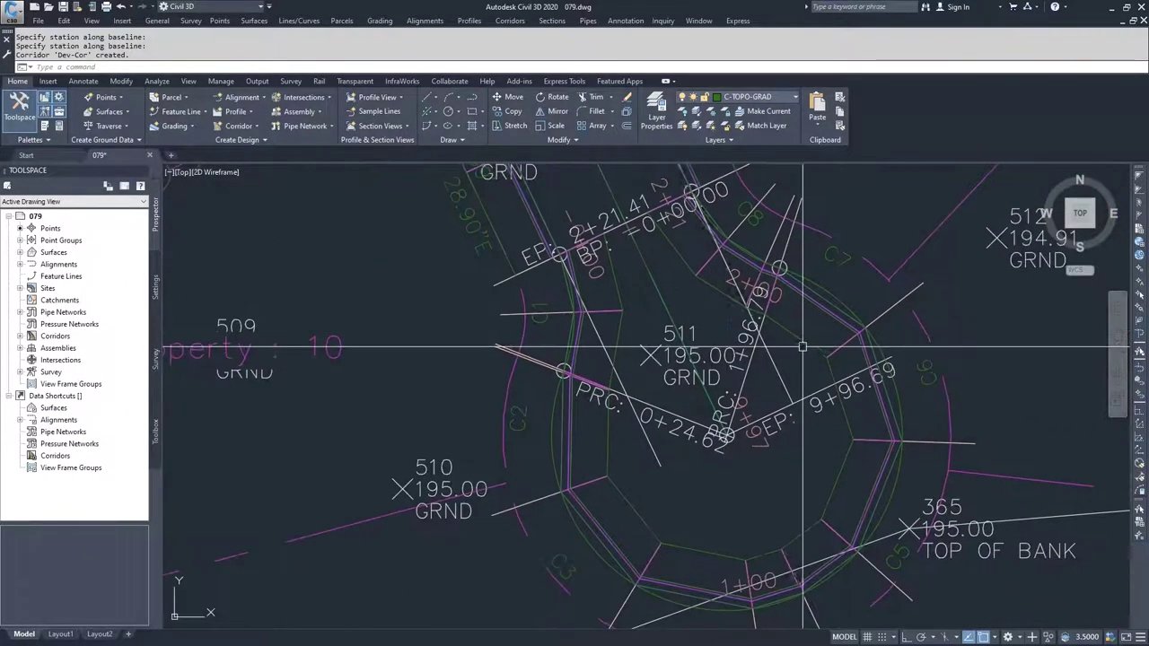
{"action": "left_click", "coordinate": [745, 358]}
{"action": "scroll", "coordinate": [746, 357], "scroll_direction": "down", "scroll_amount": 3}
{"action": "middle_click_drag", "start_coordinate": [359, 162], "coordinate": [461, 240]}
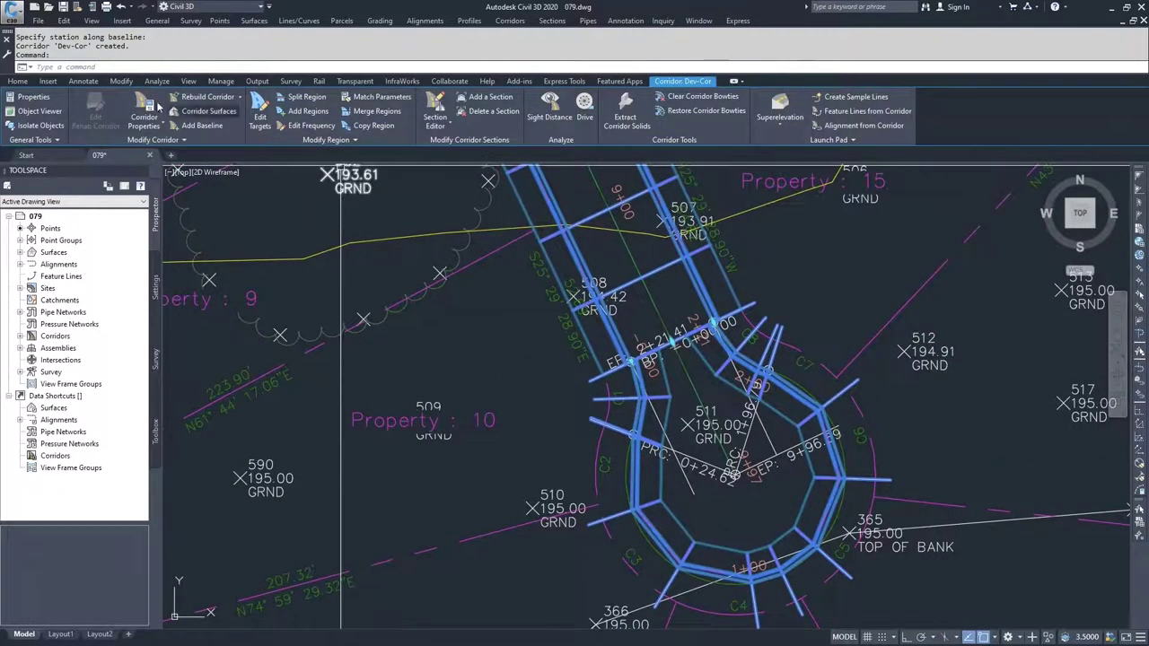
- Show the Dev-Cor corridor in a maximized Object Viewer
{"action": "left_click", "coordinate": [40, 111]}
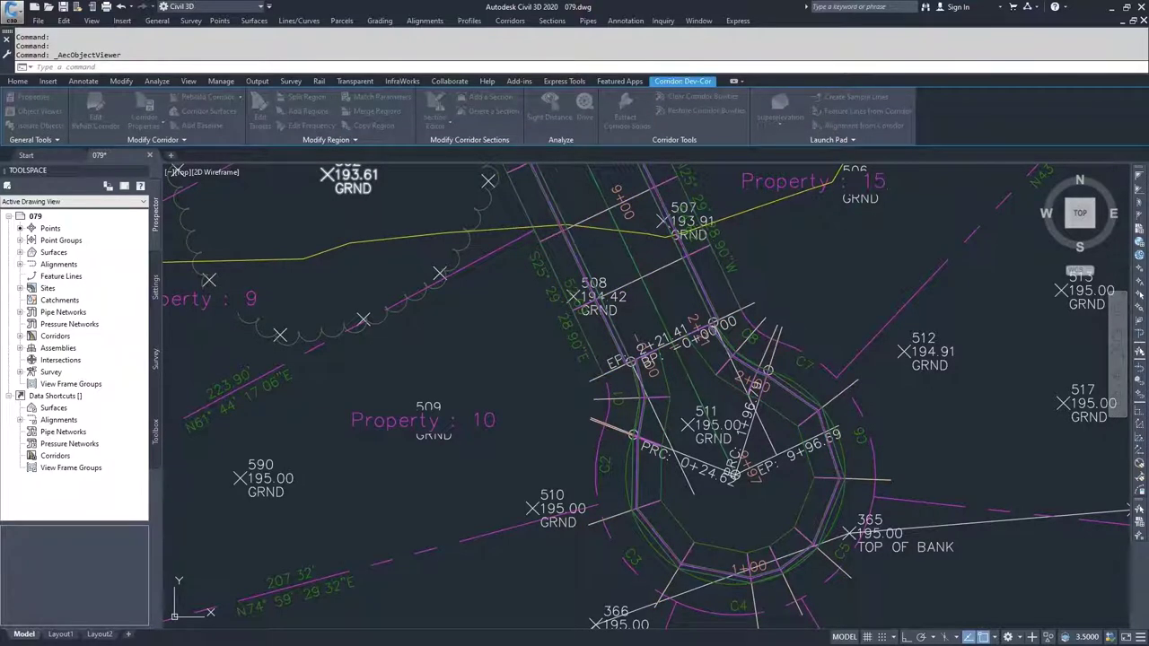
{"action": "left_click_drag", "start_coordinate": [710, 96], "coordinate": [581, 18]}
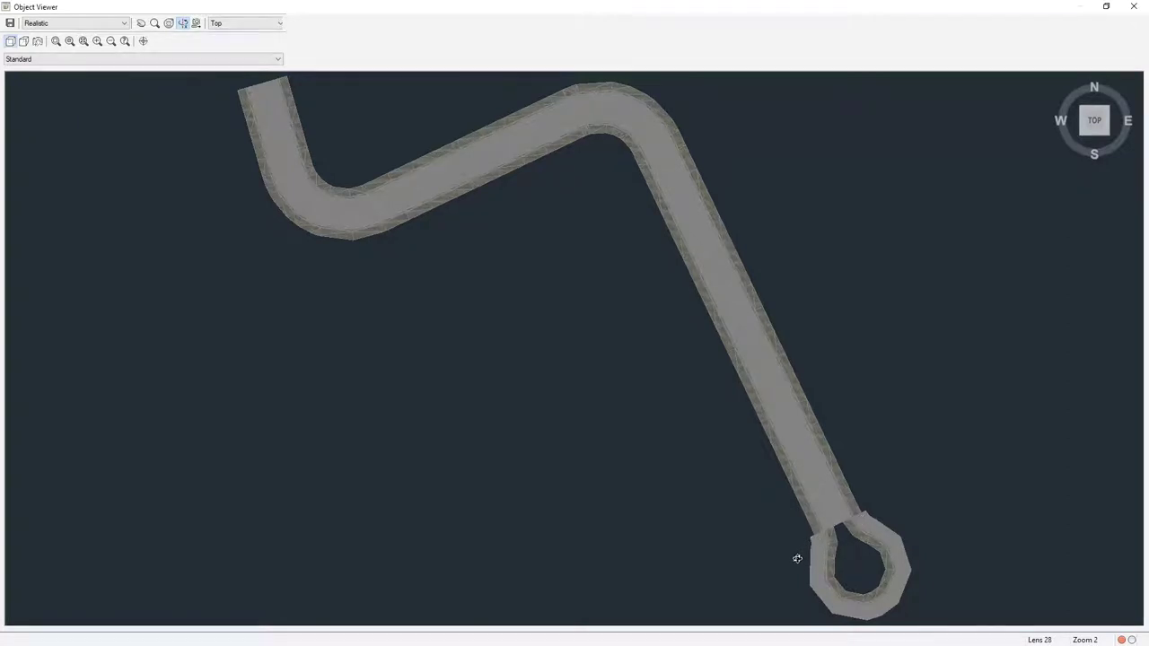
- Select the Cul-de-sac assembly and bring up its construction properties
{"action": "left_click", "coordinate": [1134, 7]}
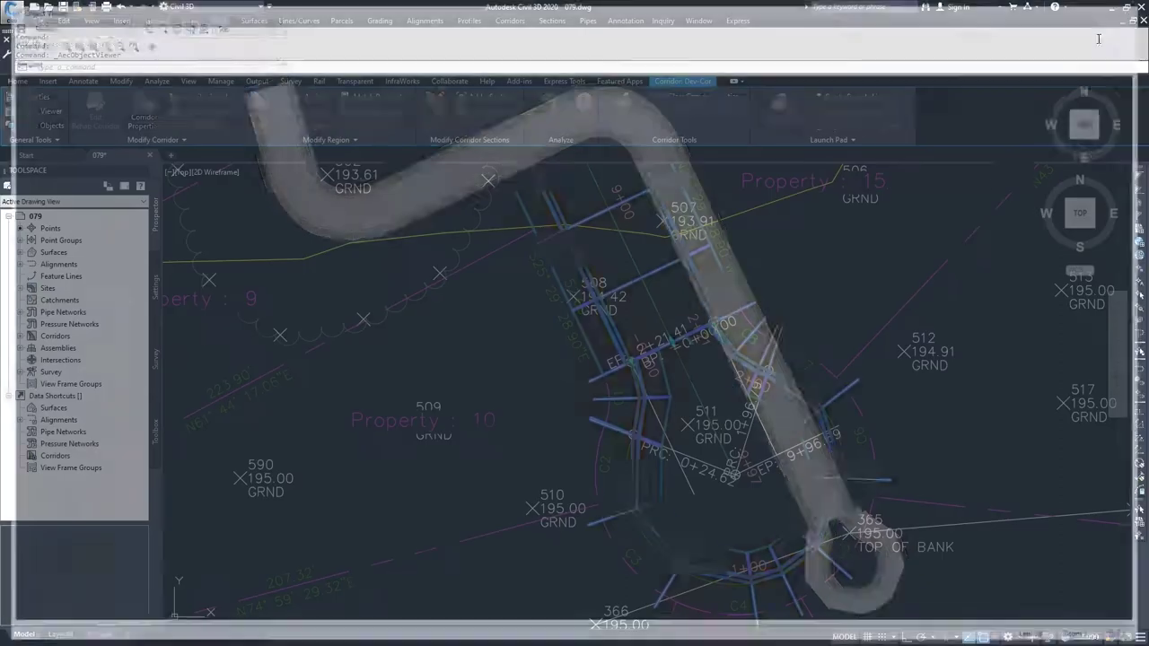
{"action": "scroll", "coordinate": [710, 381], "scroll_direction": "down", "scroll_amount": 3}
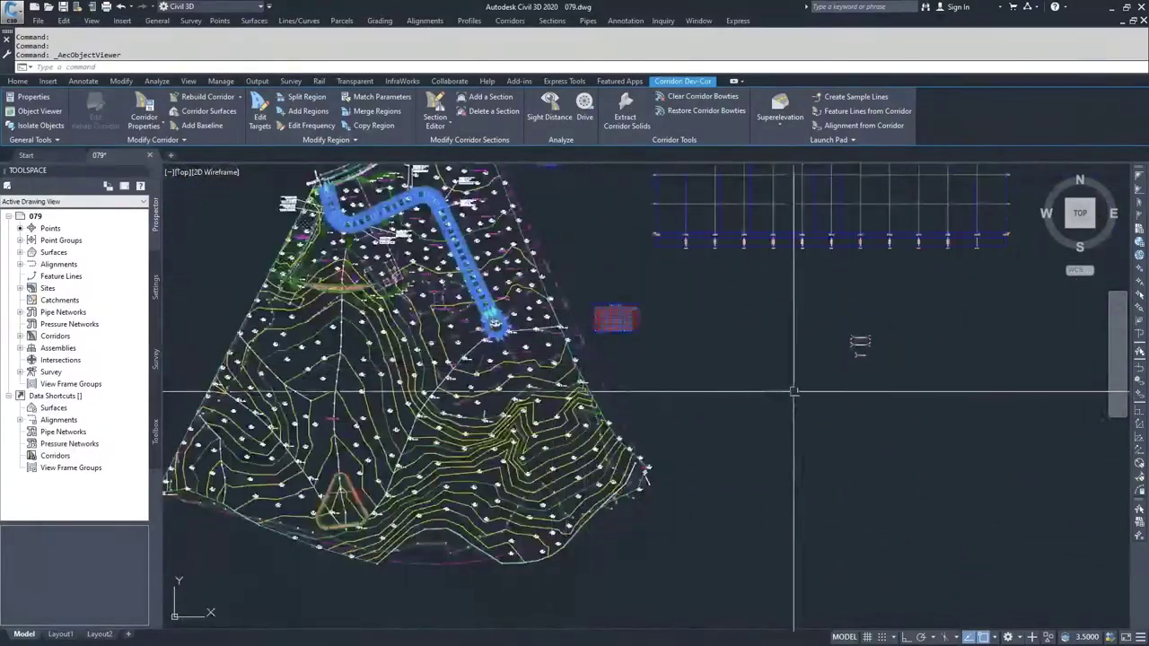
{"action": "scroll", "coordinate": [809, 323], "scroll_direction": "up", "scroll_amount": 8}
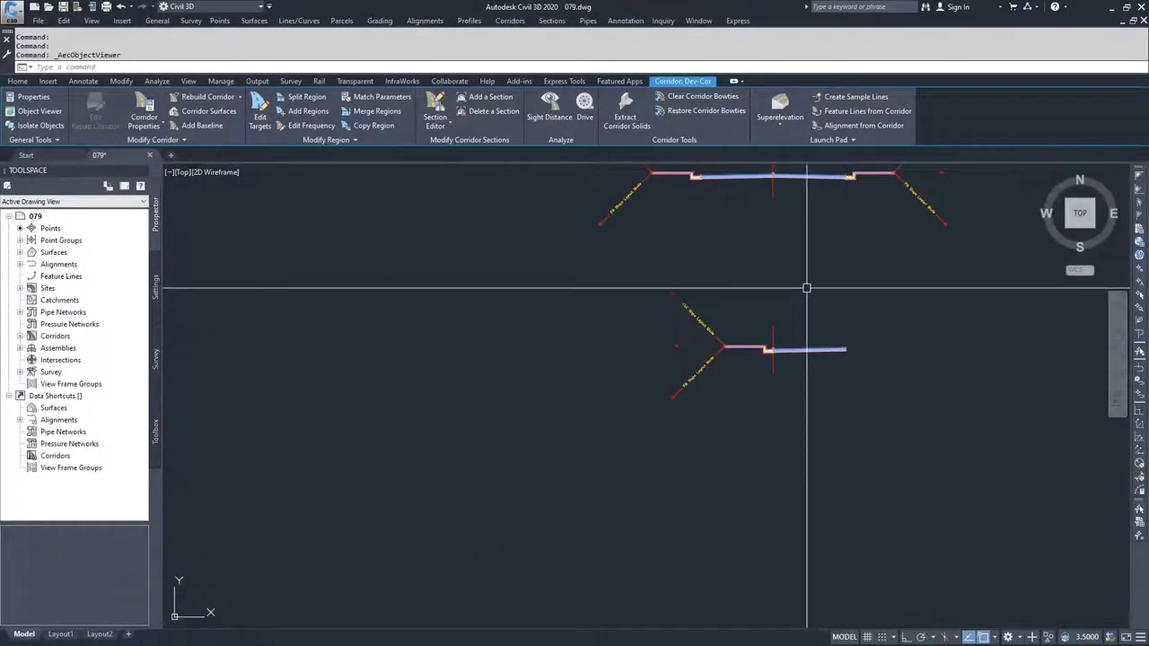
{"action": "left_click", "coordinate": [640, 276]}
{"action": "left_click", "coordinate": [777, 413]}
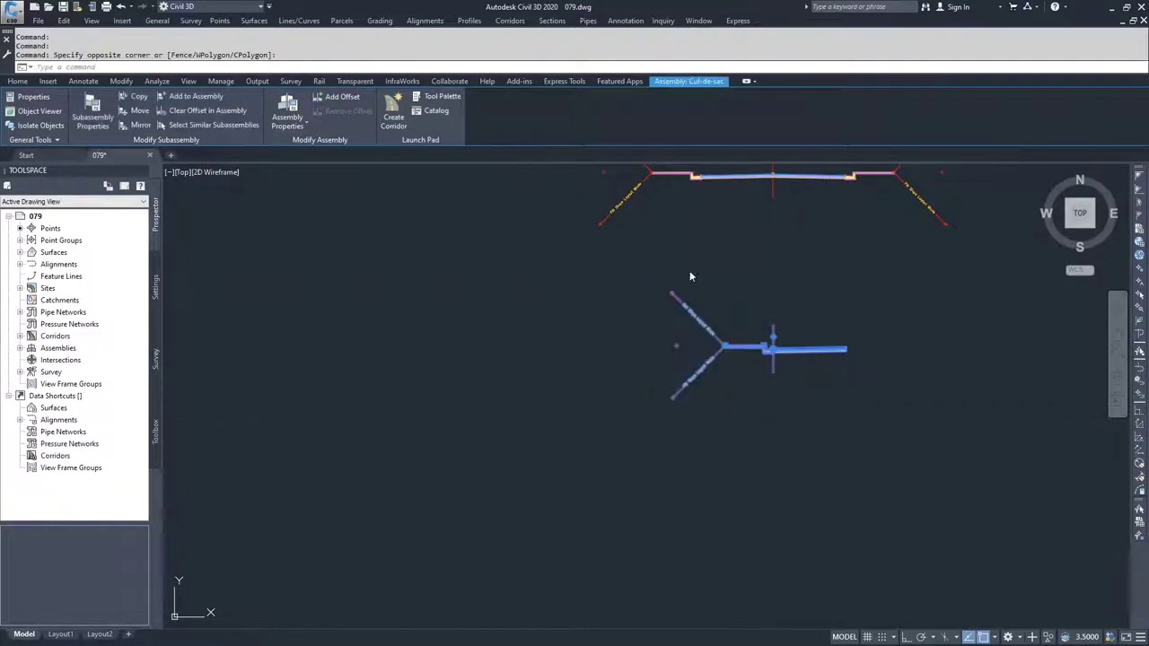
{"action": "left_click", "coordinate": [287, 109]}
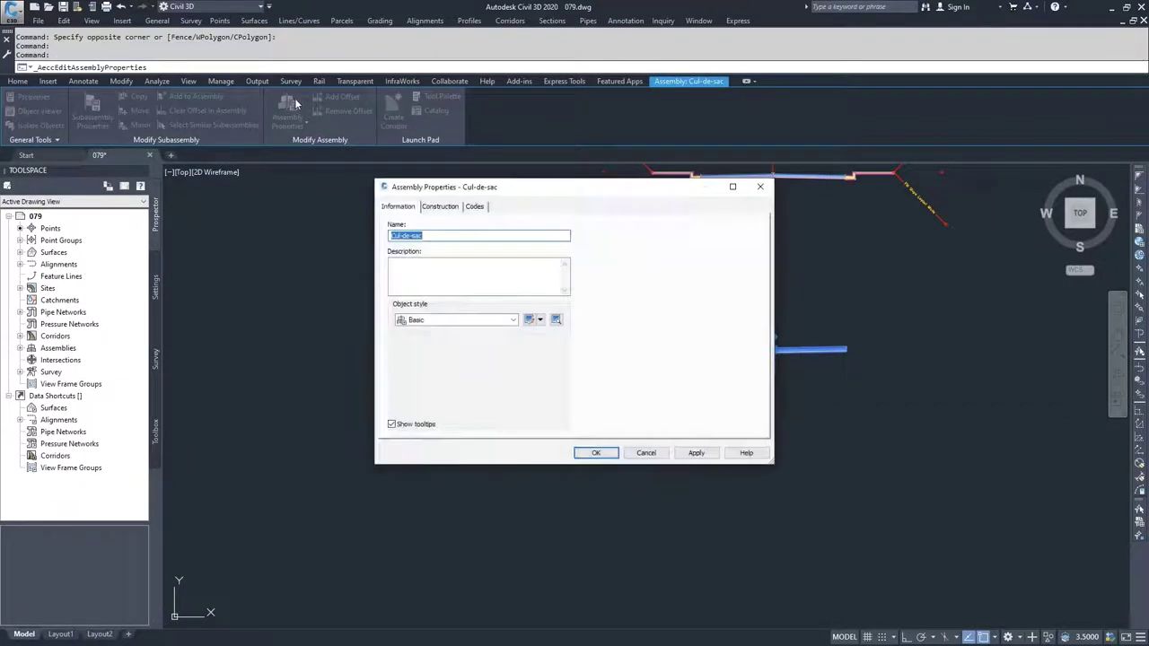
{"action": "left_click", "coordinate": [451, 207]}
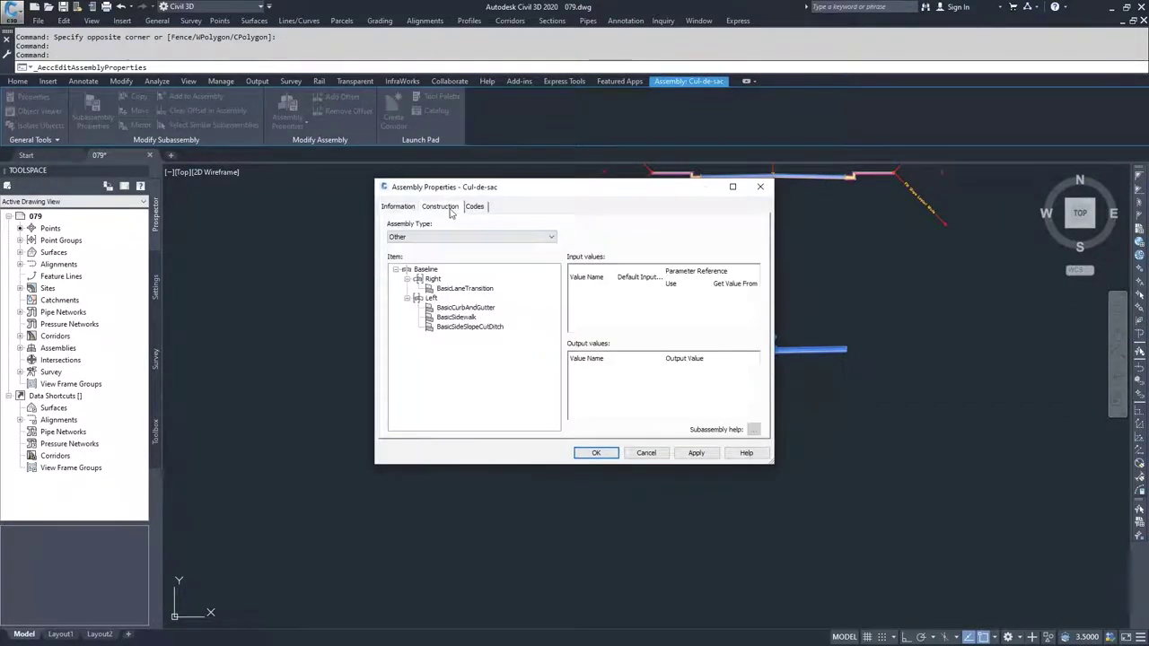
- Set the BasicLaneTransition subassembly's Side to Left
{"action": "left_click", "coordinate": [460, 289]}
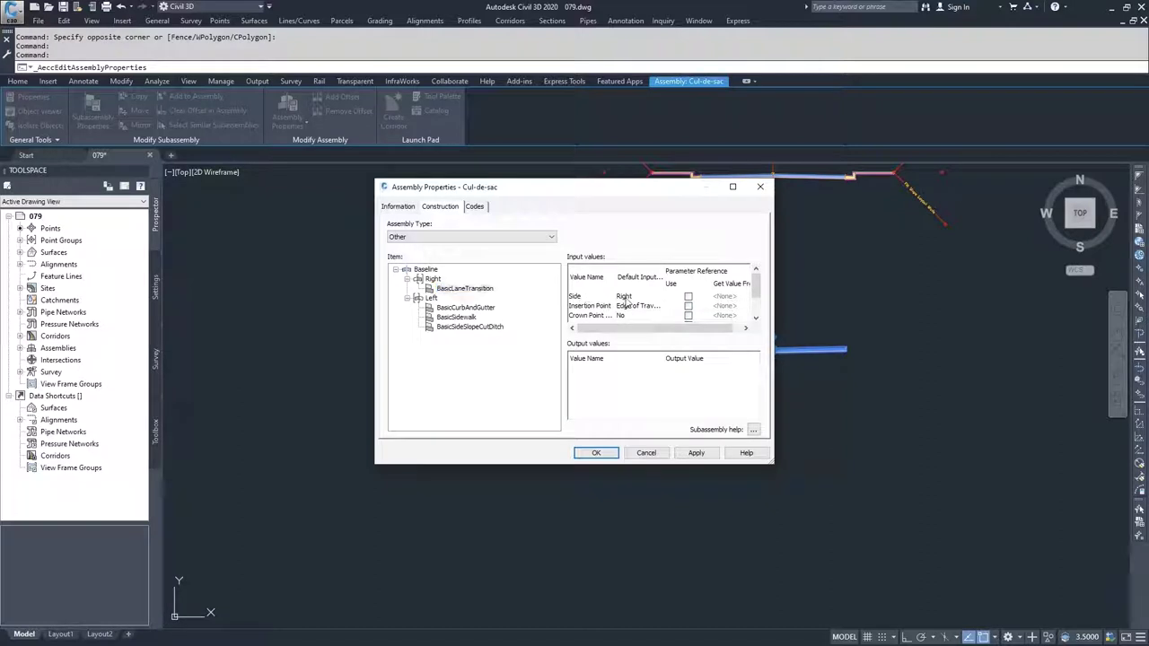
{"action": "double_click", "coordinate": [626, 297]}
{"action": "left_click", "coordinate": [611, 318]}
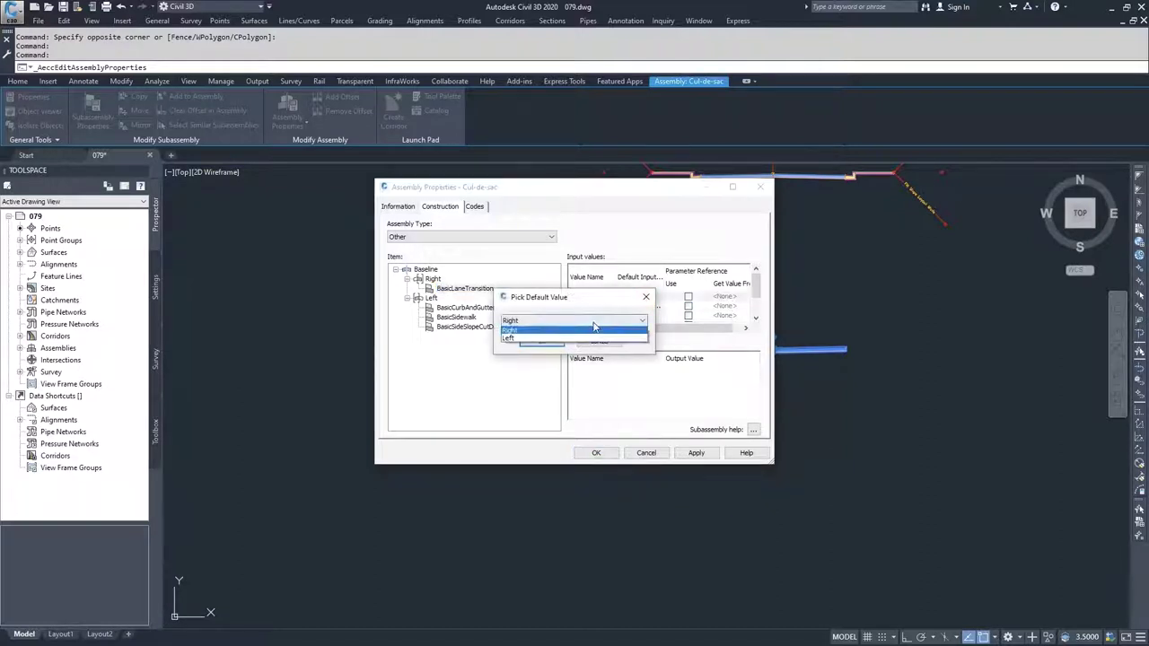
{"action": "left_click", "coordinate": [529, 339]}
{"action": "left_click", "coordinate": [540, 340]}
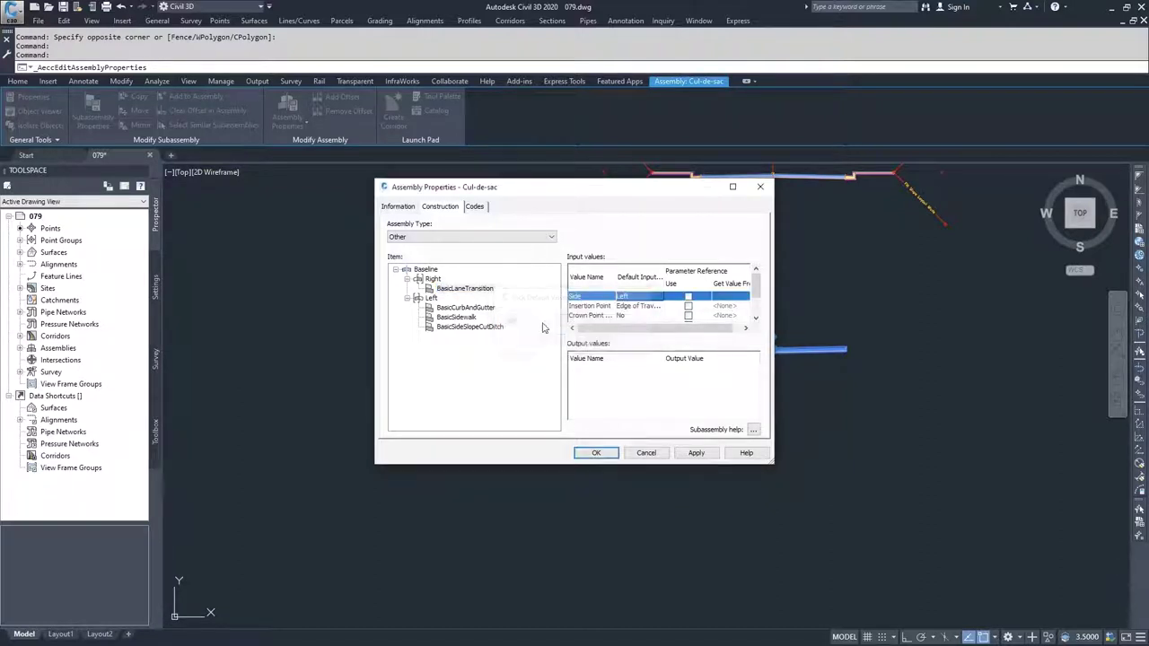
{"action": "left_click_drag", "start_coordinate": [542, 194], "coordinate": [365, 188]}
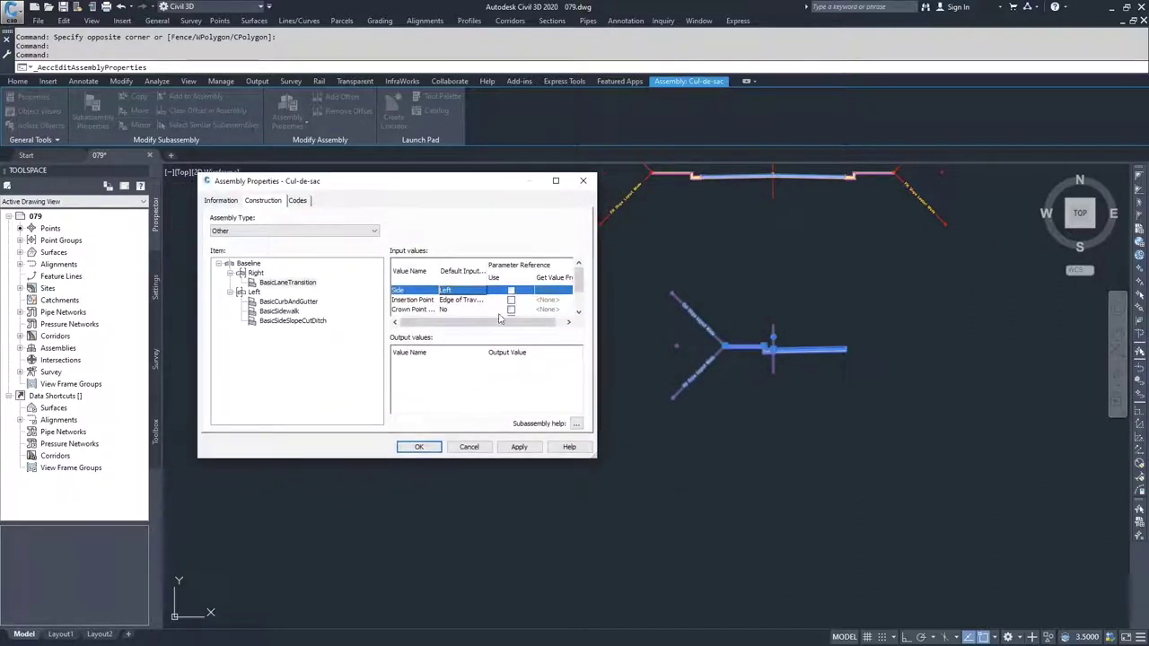
- Set Side to Right for the BasicCurbAndGutter and BasicSidewalk subassemblies
{"action": "left_click", "coordinate": [283, 304]}
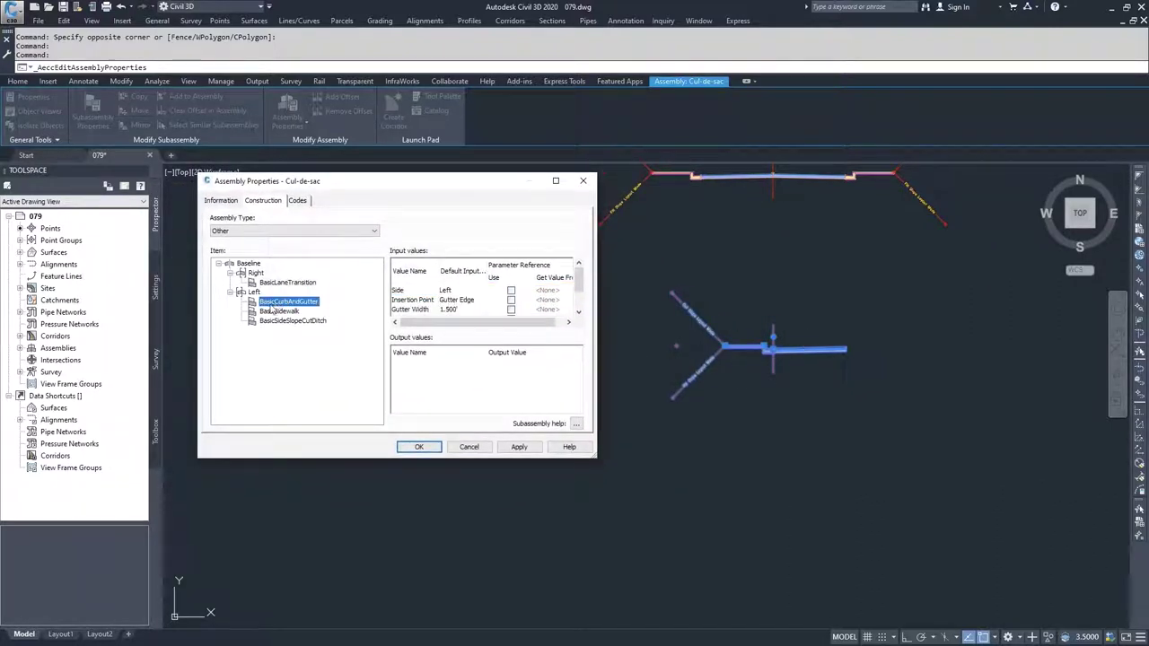
{"action": "double_click", "coordinate": [460, 291]}
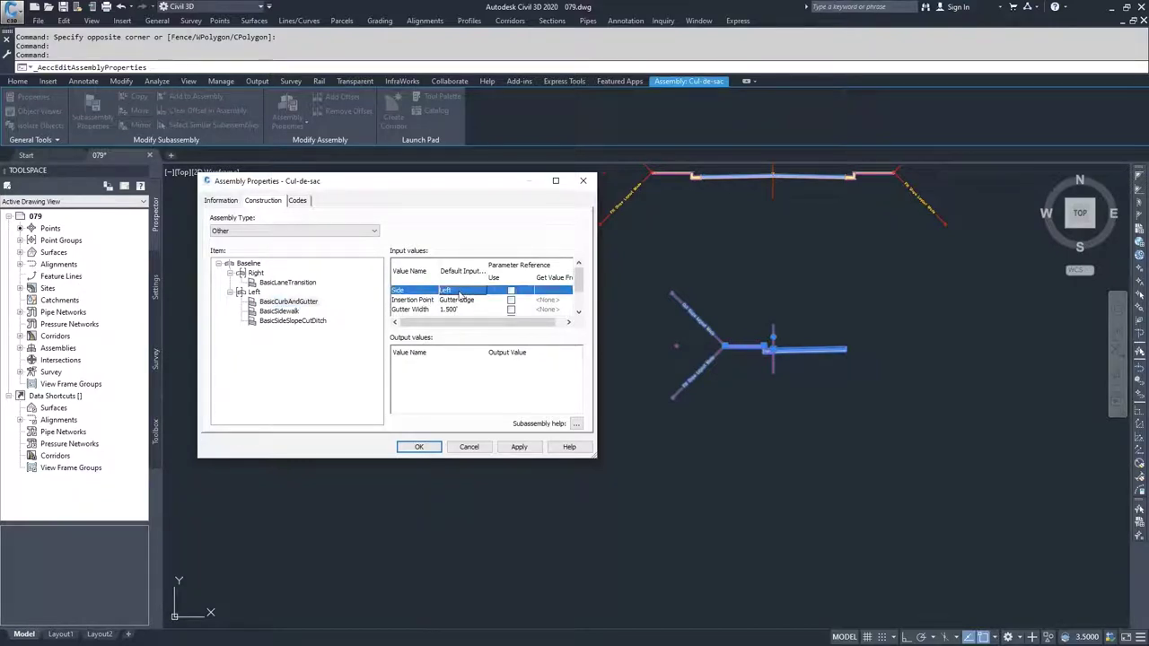
{"action": "left_click", "coordinate": [407, 315]}
{"action": "left_click", "coordinate": [366, 331]}
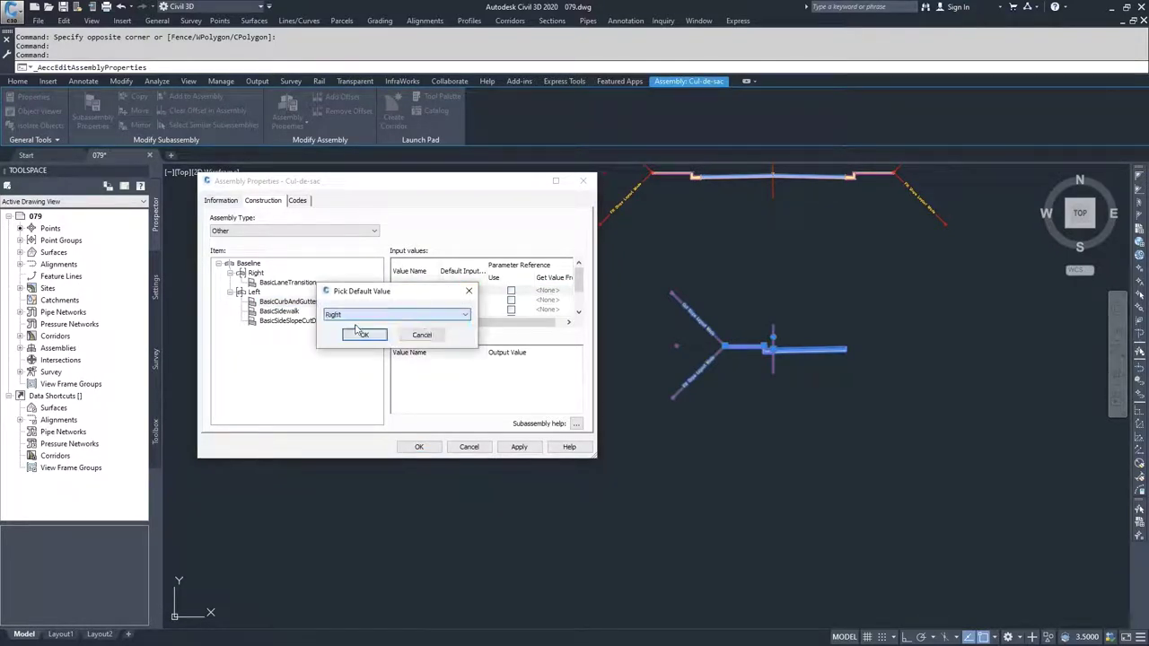
{"action": "left_click", "coordinate": [365, 335]}
{"action": "left_click", "coordinate": [277, 312]}
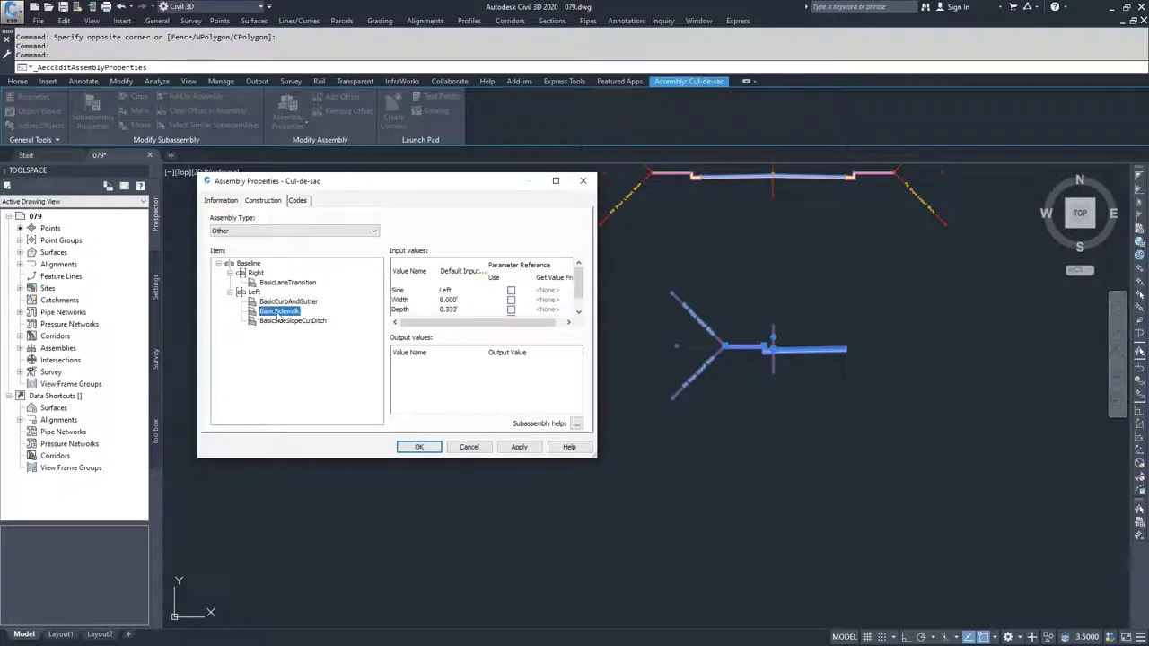
{"action": "double_click", "coordinate": [460, 291]}
{"action": "left_click", "coordinate": [455, 314]}
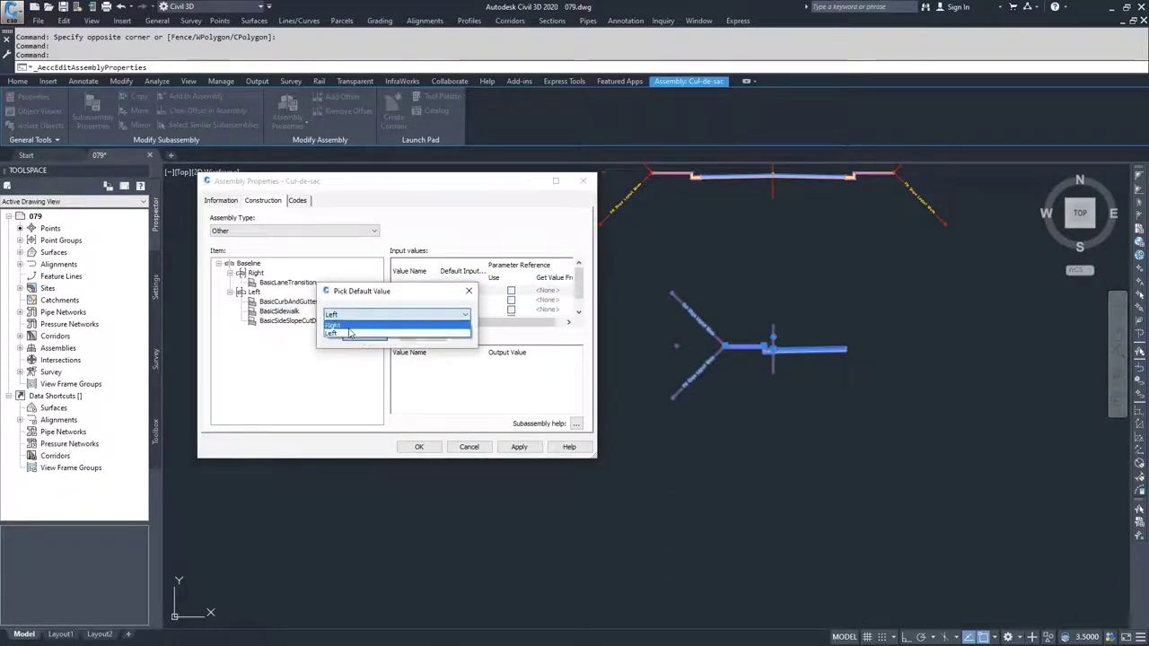
{"action": "left_click", "coordinate": [367, 330]}
{"action": "left_click", "coordinate": [364, 335]}
- Set the BasicSideSlopeCutDitch Side to Right and apply the assembly changes
{"action": "left_click", "coordinate": [296, 321]}
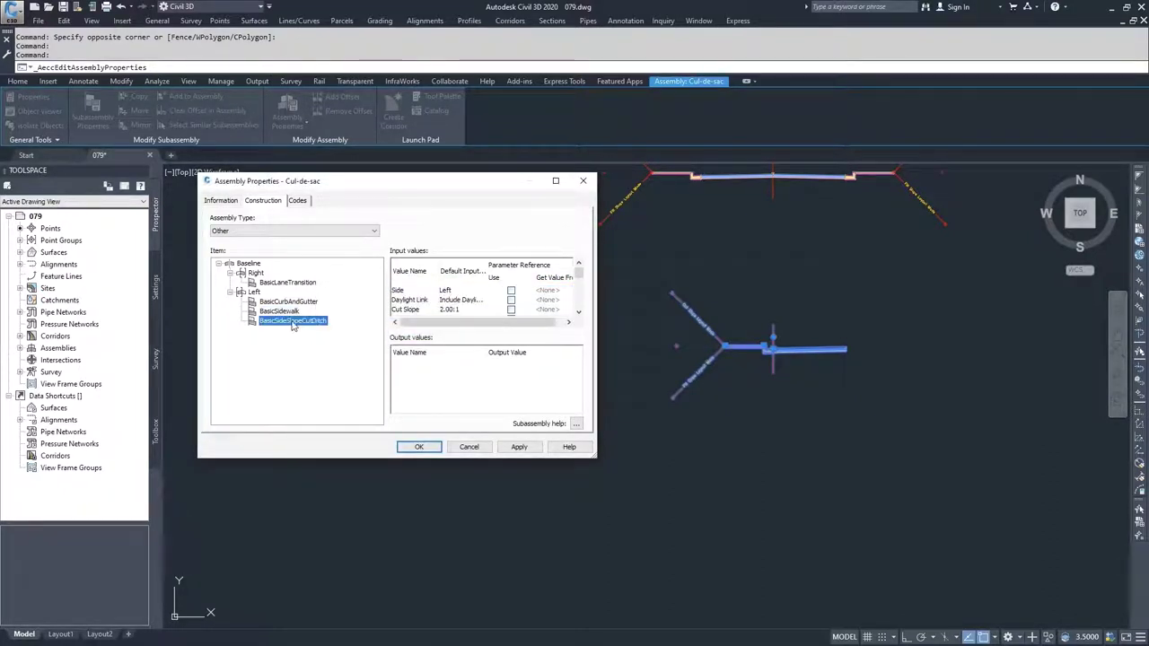
{"action": "double_click", "coordinate": [464, 292]}
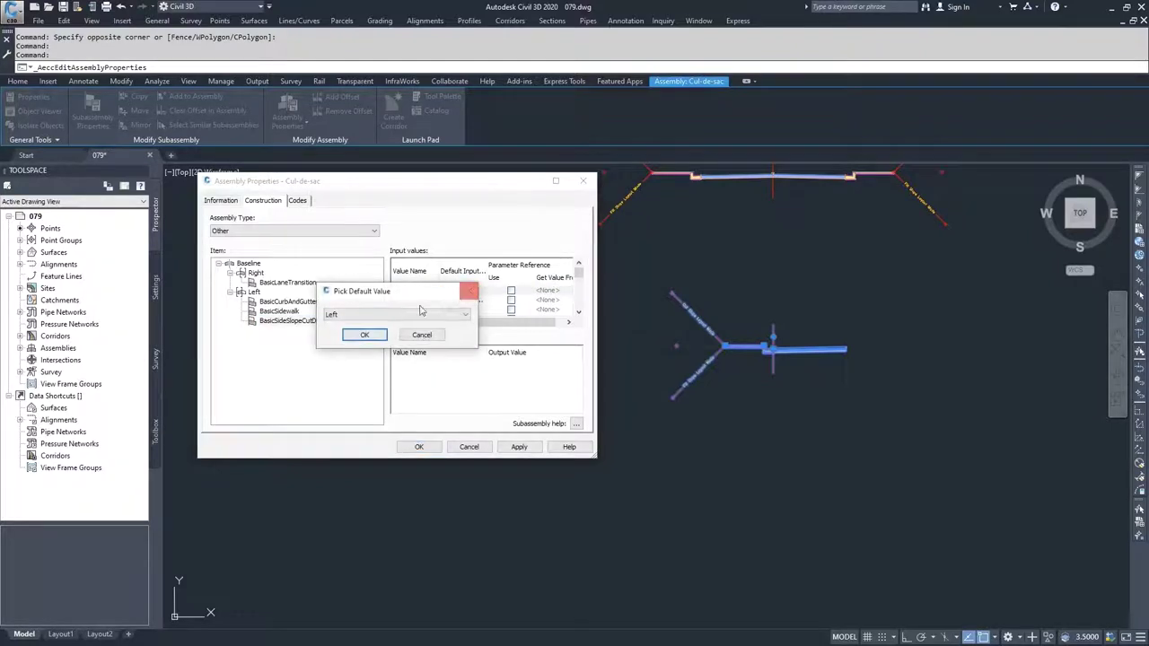
{"action": "left_click", "coordinate": [395, 314]}
{"action": "left_click", "coordinate": [338, 326]}
{"action": "left_click", "coordinate": [364, 336]}
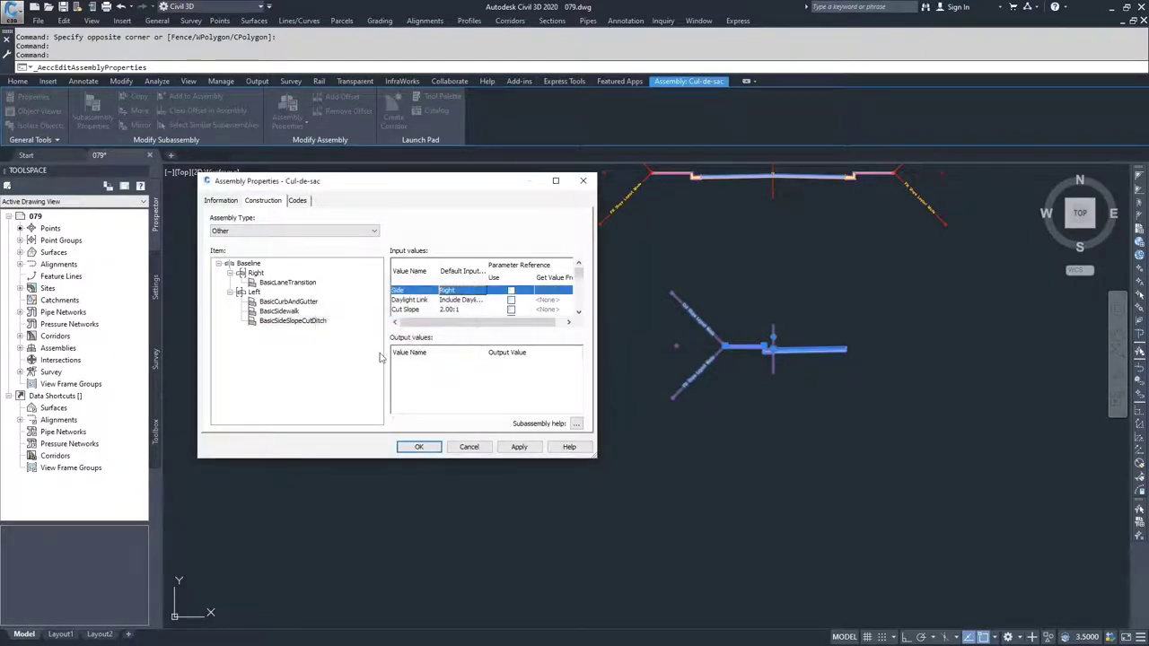
{"action": "left_click", "coordinate": [520, 448]}
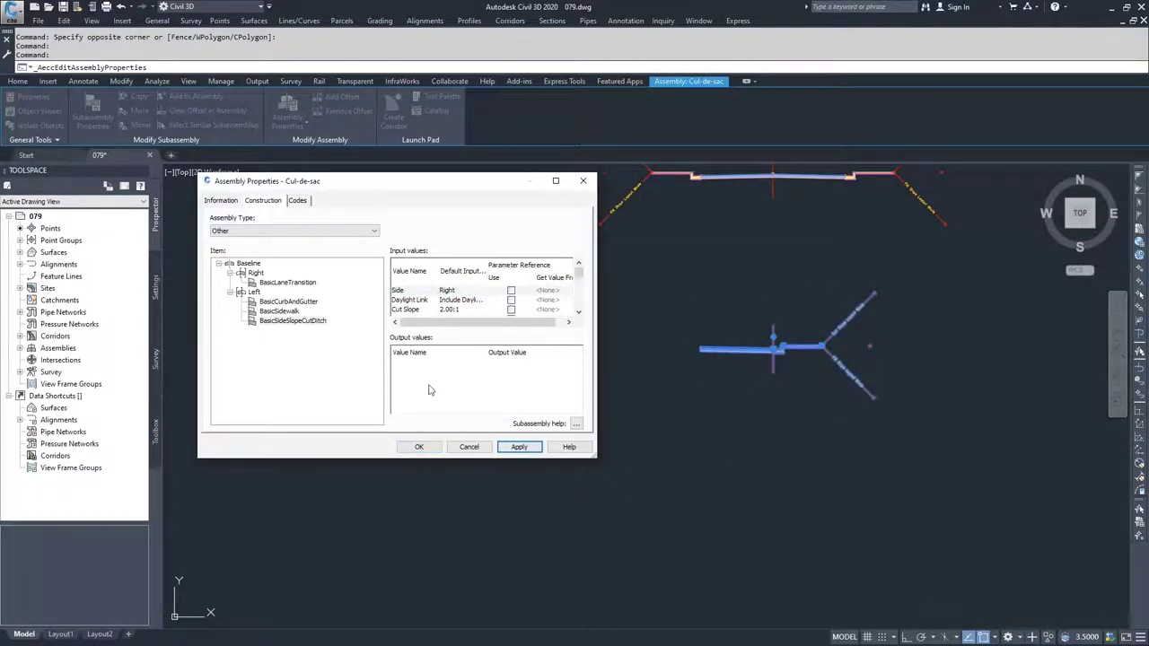
{"action": "left_click", "coordinate": [418, 446]}
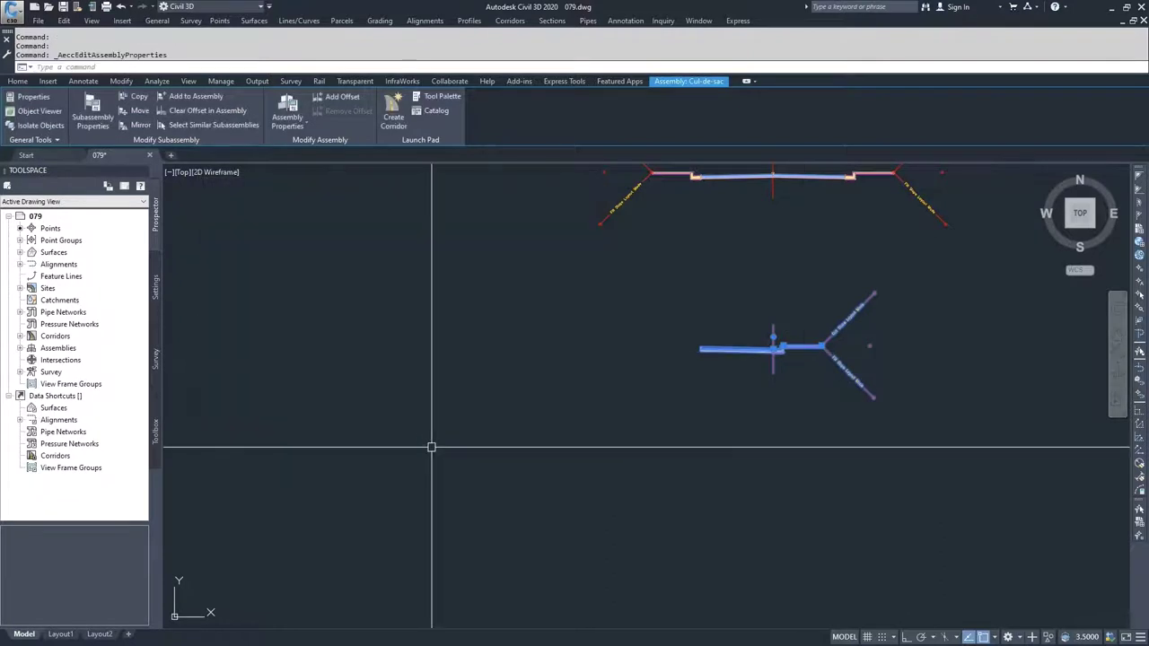
- Rebuild the Dev-Cor corridor from Prospector's Corridors list
{"action": "left_click", "coordinate": [20, 336]}
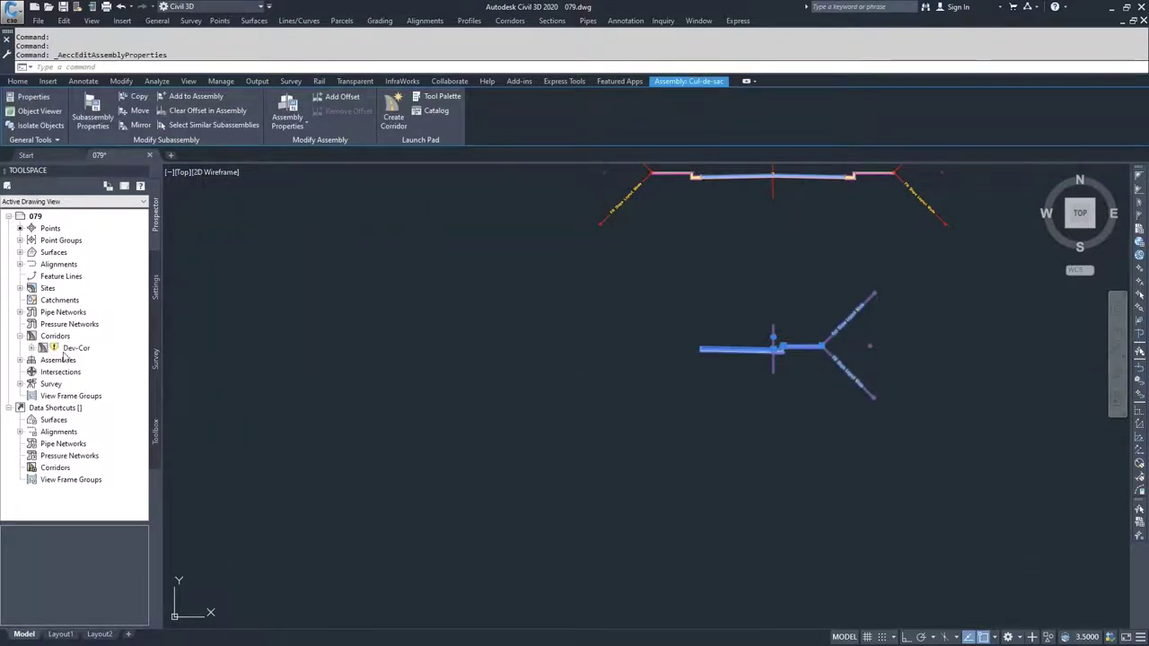
{"action": "scroll", "coordinate": [305, 403], "scroll_direction": "down", "scroll_amount": 6}
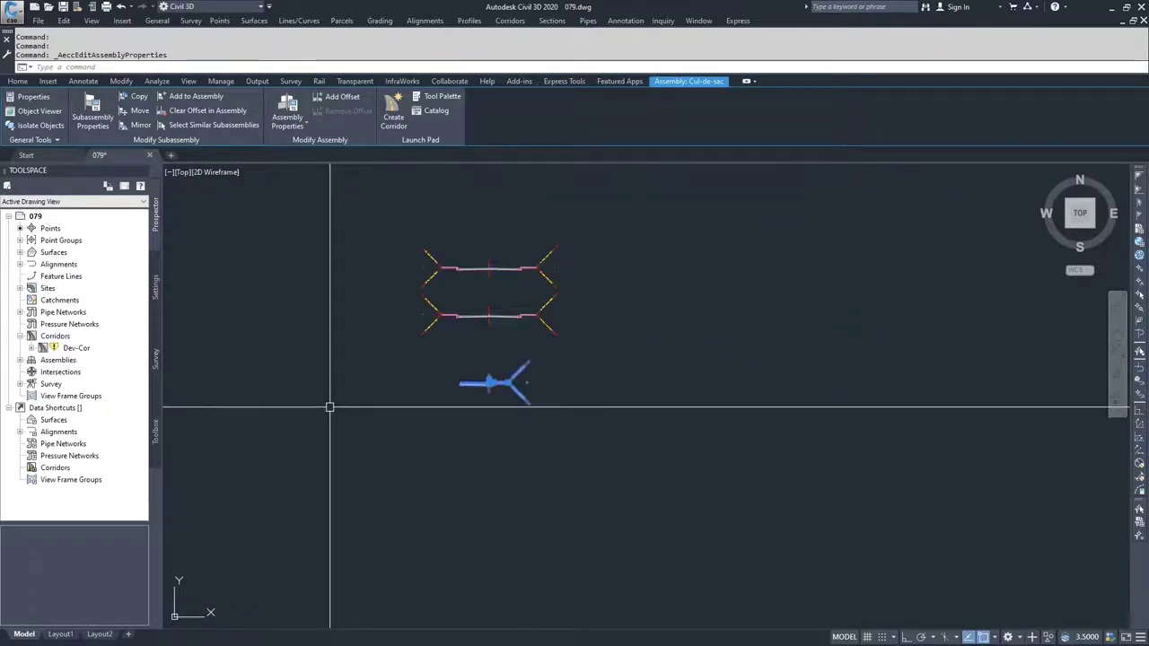
{"action": "middle_click_drag", "start_coordinate": [300, 410], "coordinate": [719, 375]}
{"action": "scroll", "coordinate": [605, 392], "scroll_direction": "down", "scroll_amount": 5}
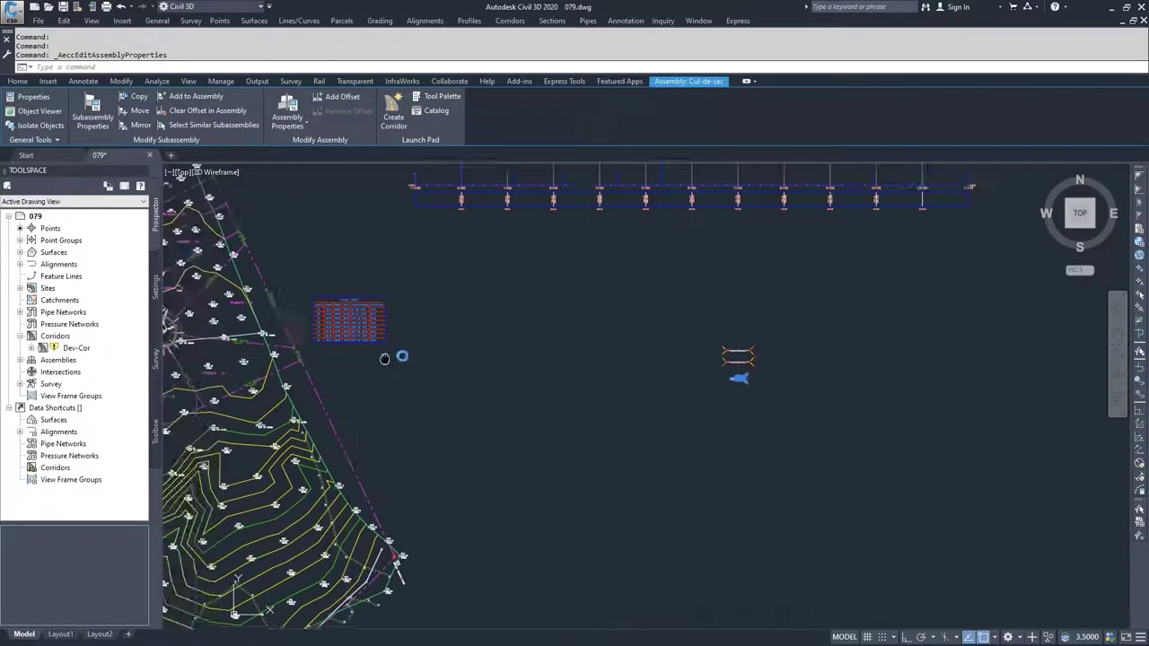
{"action": "mouse_move", "coordinate": [398, 357]}
{"action": "middle_mouse_down"}
{"action": "mouse_move", "coordinate": [503, 347]}
{"action": "mouse_move", "coordinate": [539, 370]}
{"action": "middle_mouse_up"}
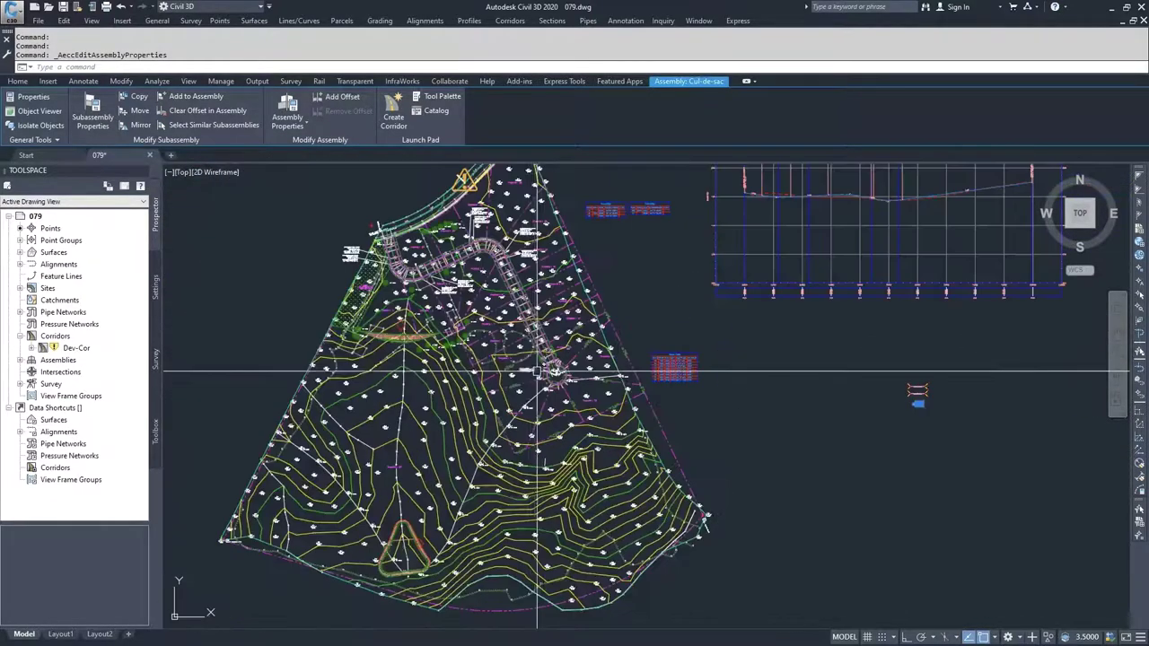
{"action": "right_click", "coordinate": [78, 349]}
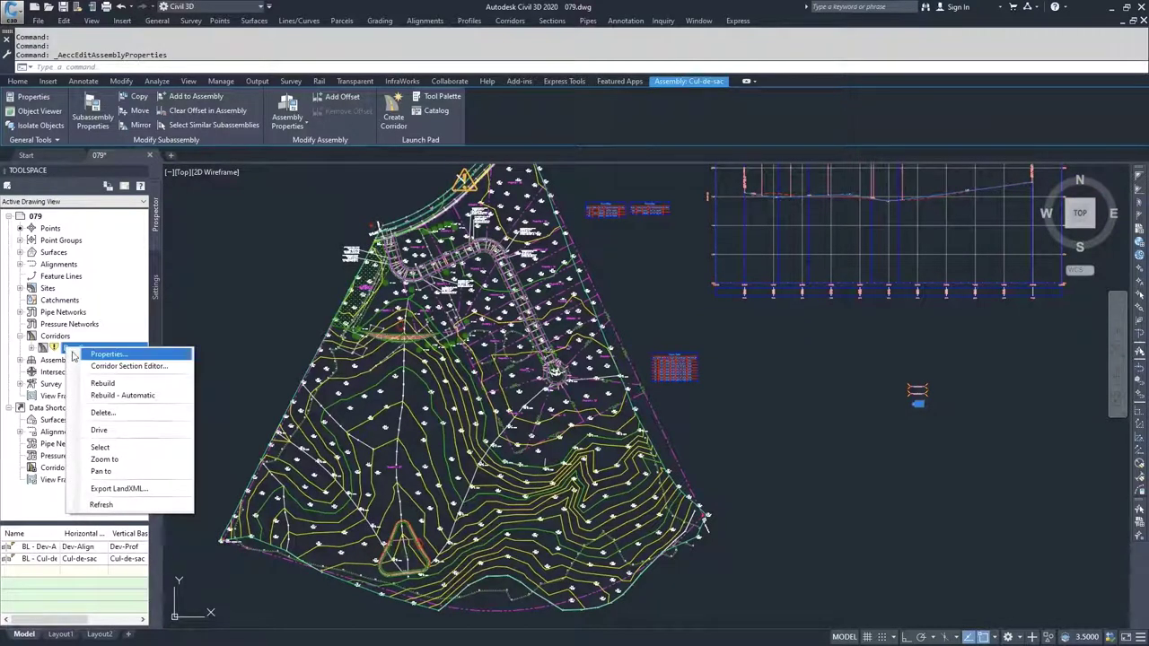
{"action": "left_click", "coordinate": [102, 383]}
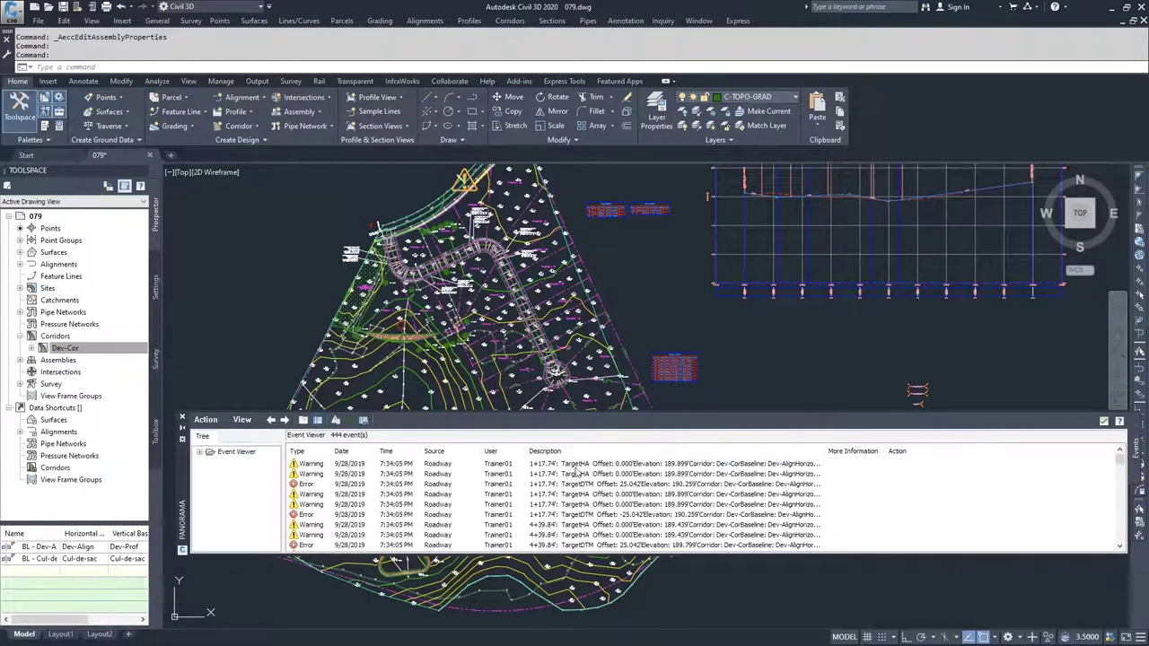
{"action": "left_click", "coordinate": [1104, 422]}
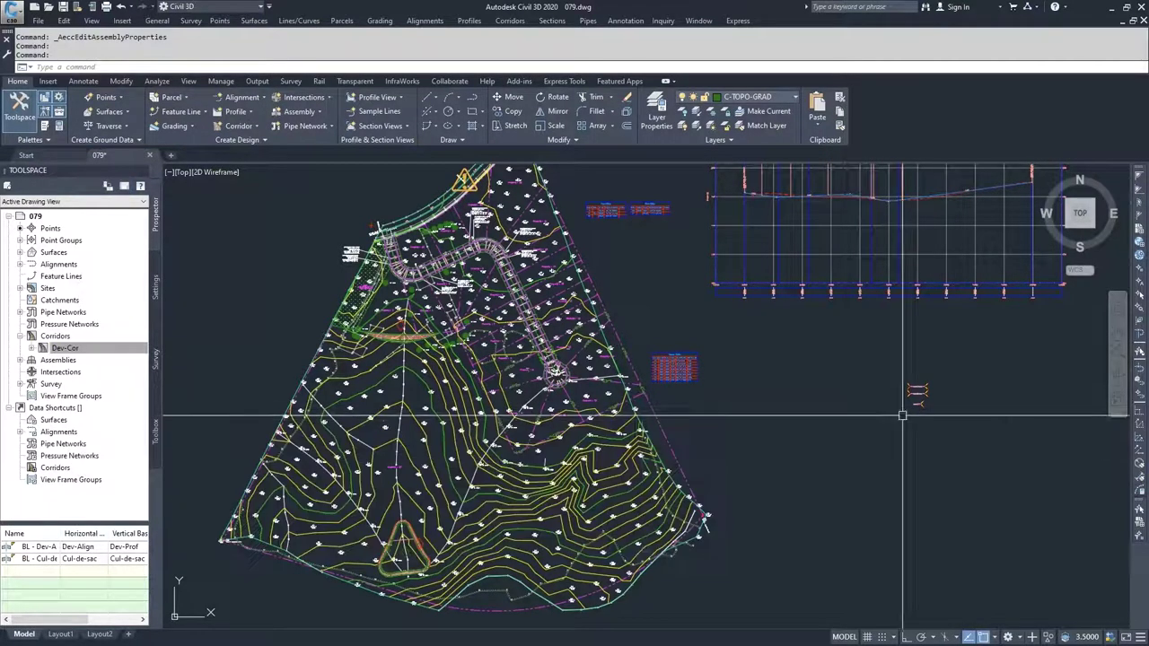
- Select the rebuilt corridor at the cul-de-sac and view it in the Object Viewer
{"action": "scroll", "coordinate": [573, 369], "scroll_direction": "up", "scroll_amount": 3}
{"action": "scroll", "coordinate": [539, 382], "scroll_direction": "up", "scroll_amount": 2}
{"action": "left_click", "coordinate": [519, 384]}
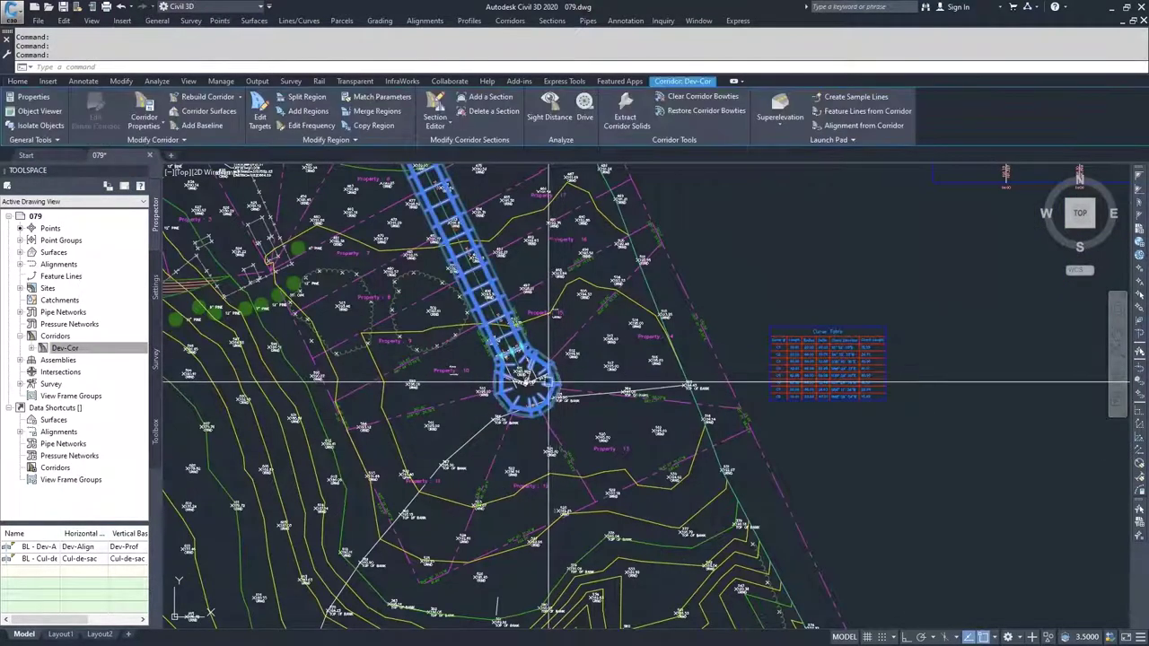
{"action": "left_click", "coordinate": [40, 111]}
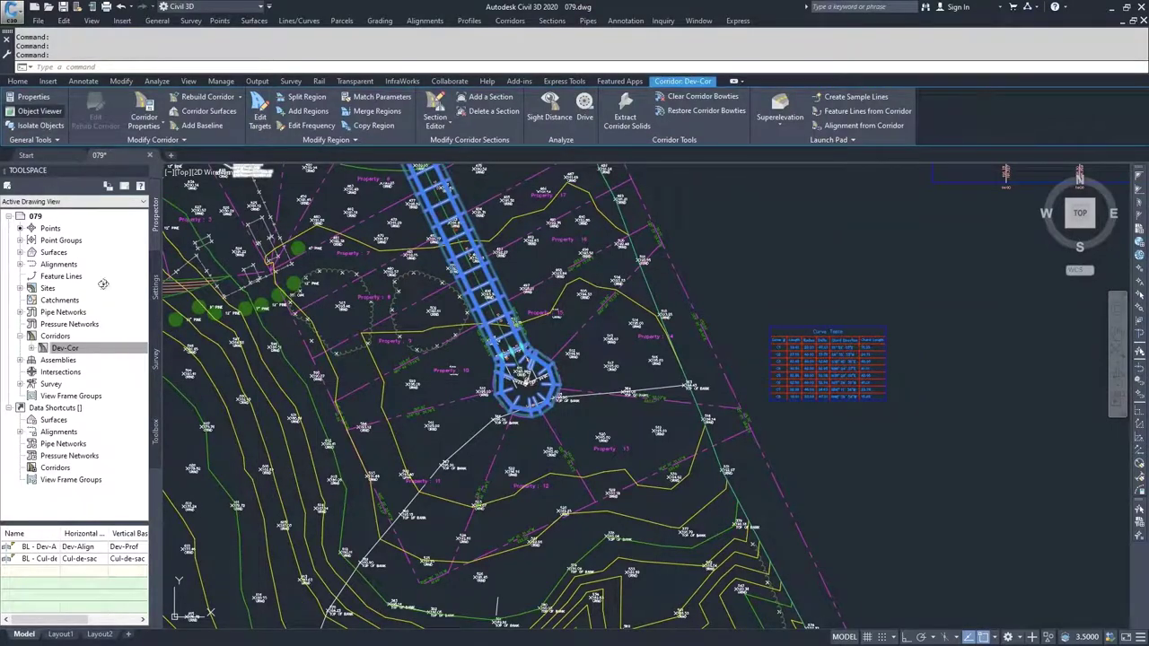